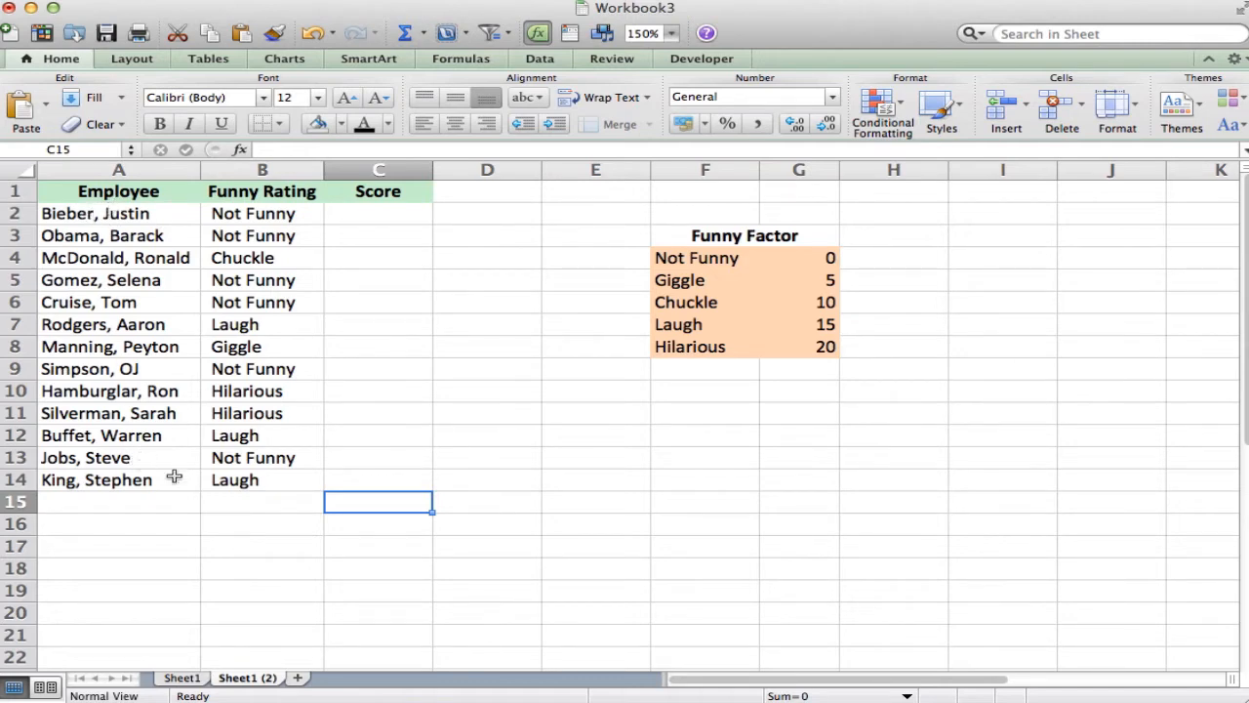
# - Examine the Funny Rating entries in B2:B14 and the Funny Factor lookup table in F4:G8
pyautogui.click(248, 527)
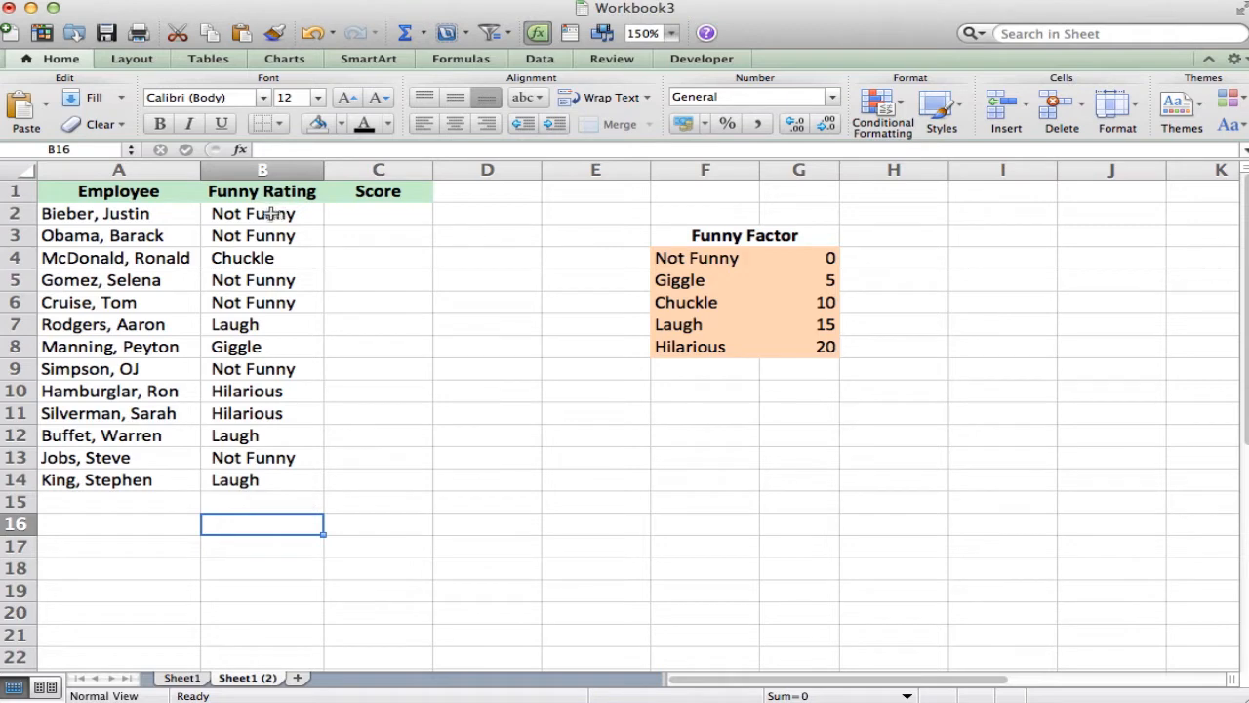
pyautogui.moveTo(275, 213); pyautogui.dragTo(283, 479)
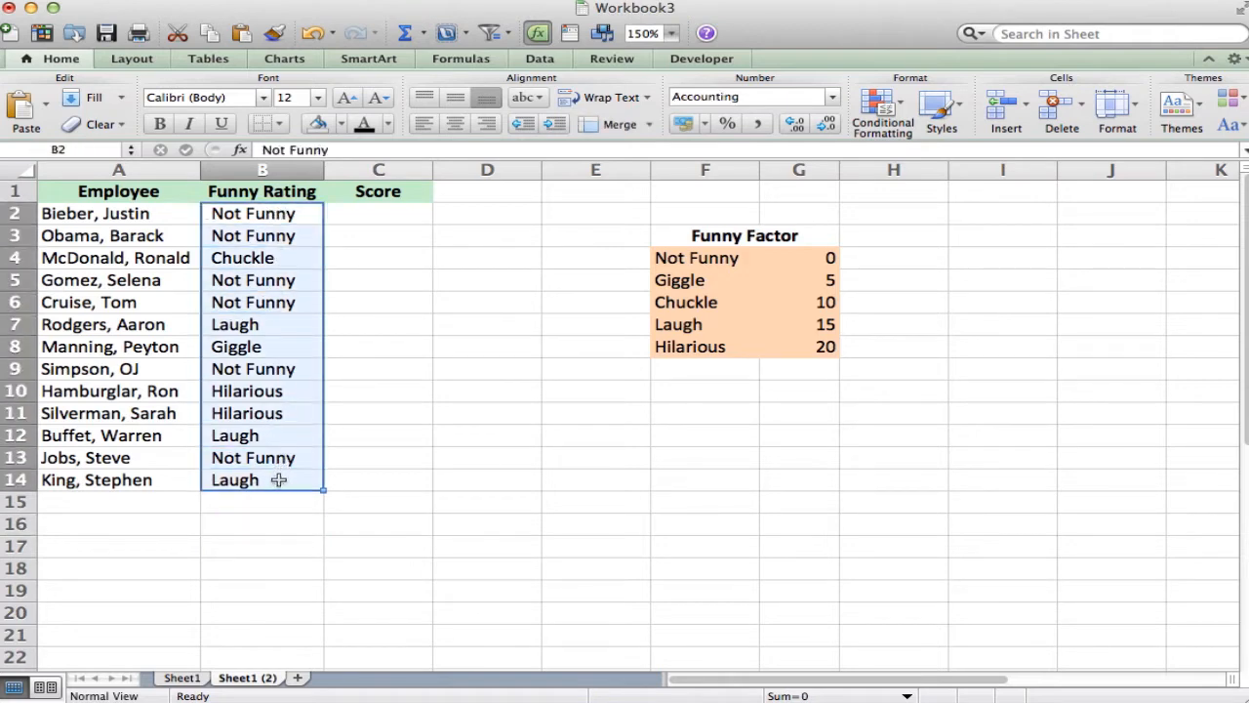
pyautogui.click(280, 500)
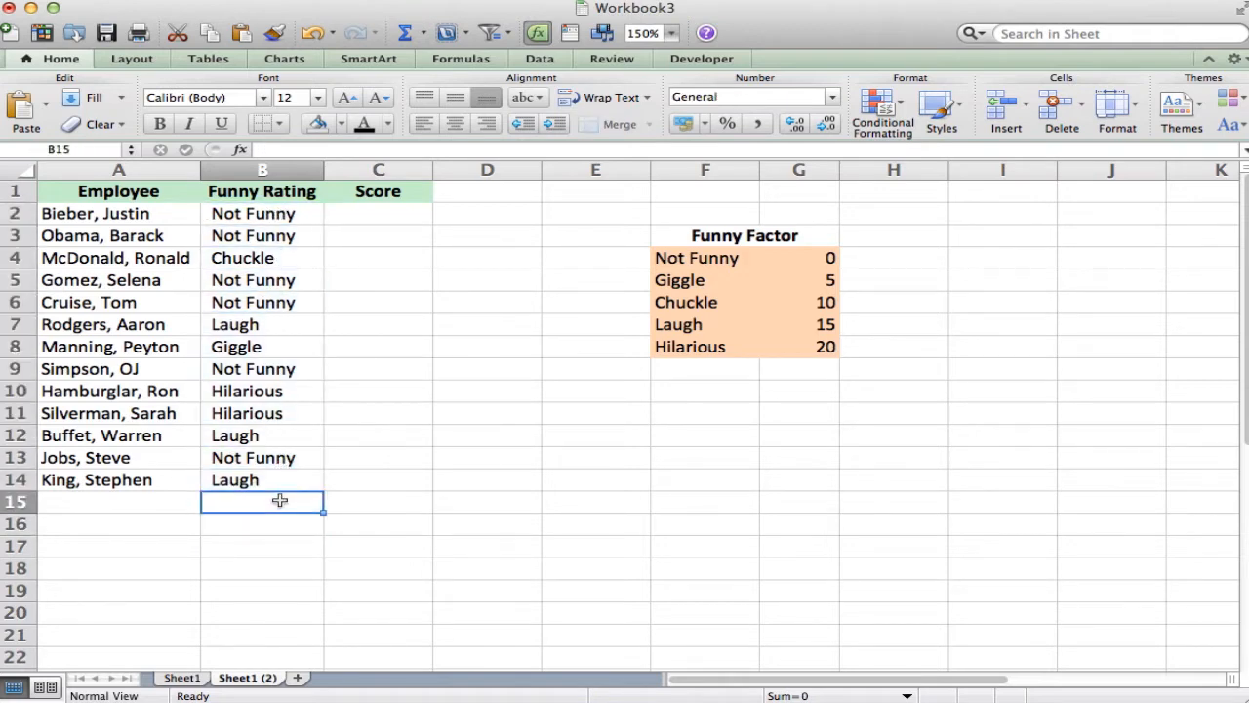
pyautogui.click(372, 213)
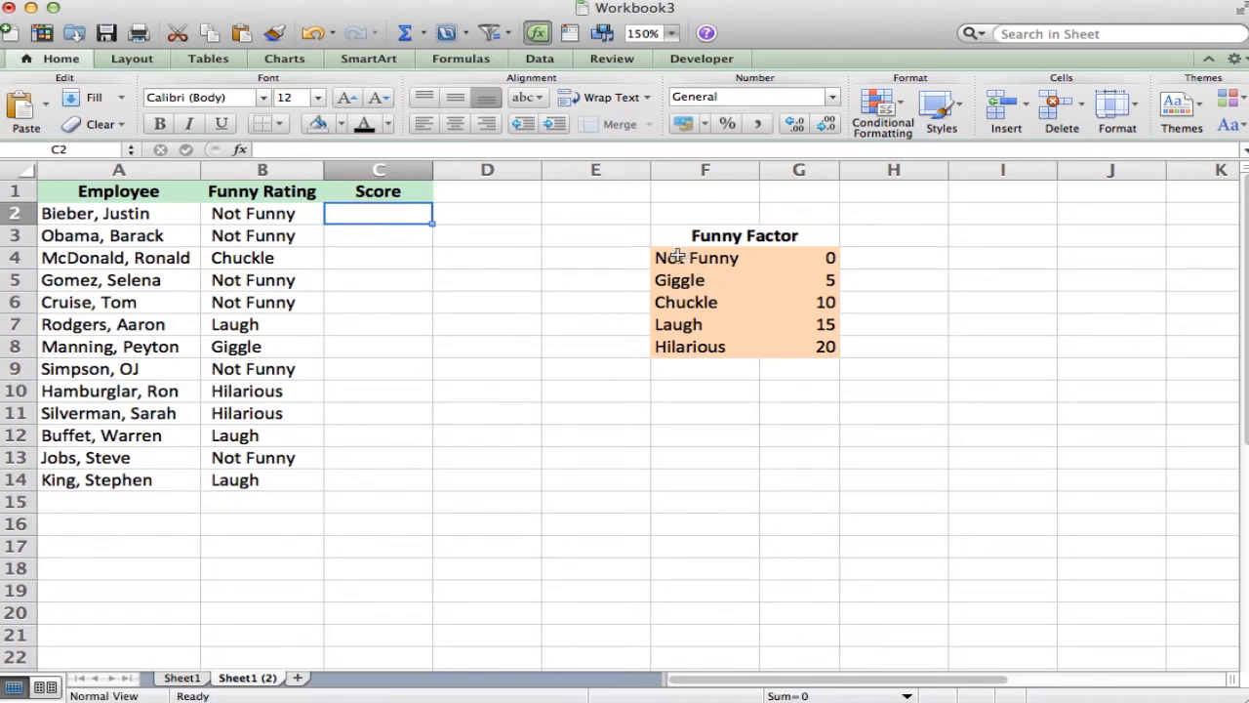
pyautogui.moveTo(680, 258); pyautogui.dragTo(797, 345)
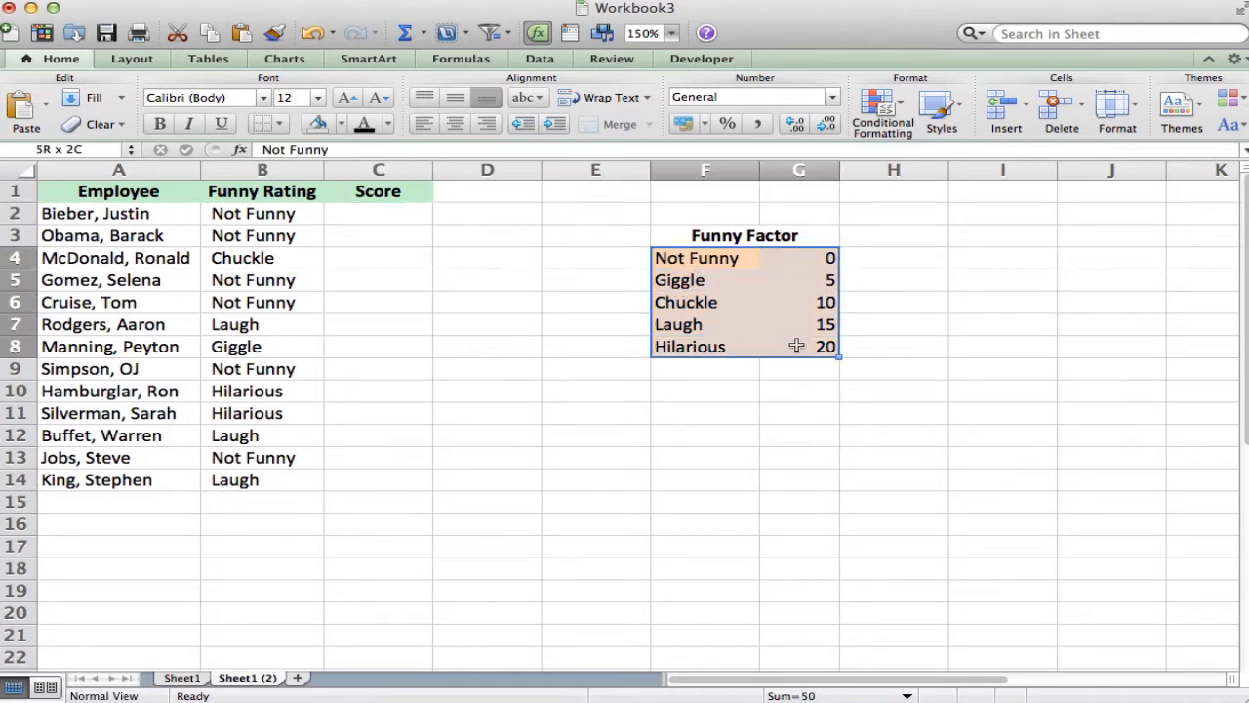
pyautogui.click(703, 376)
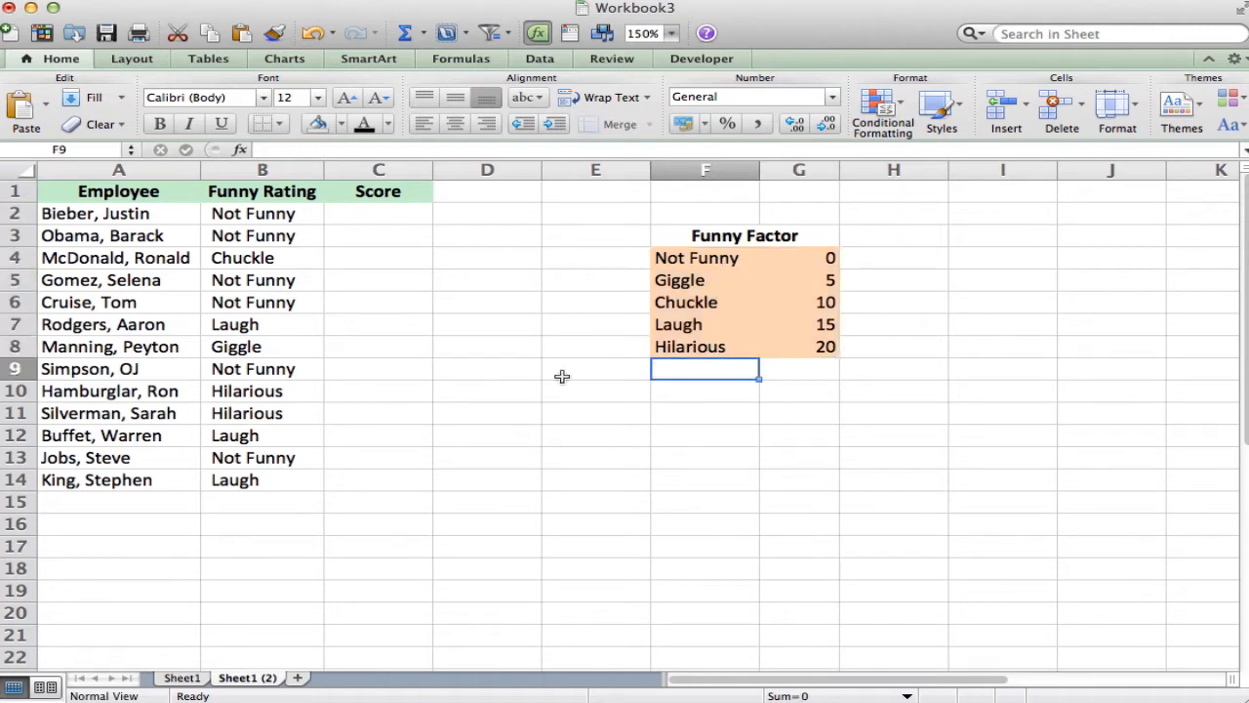
pyautogui.click(485, 386)
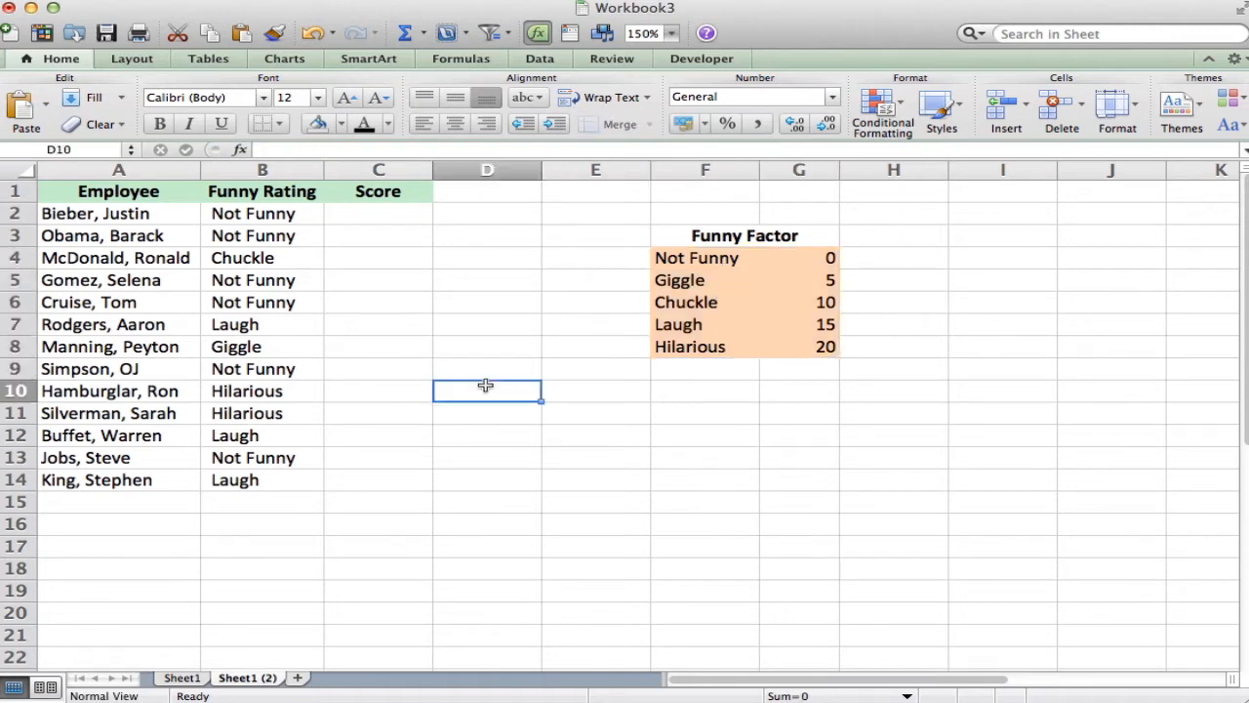
# - Start a VLOOKUP formula in C2 under Score, with B2 as the lookup value
pyautogui.click(365, 213)
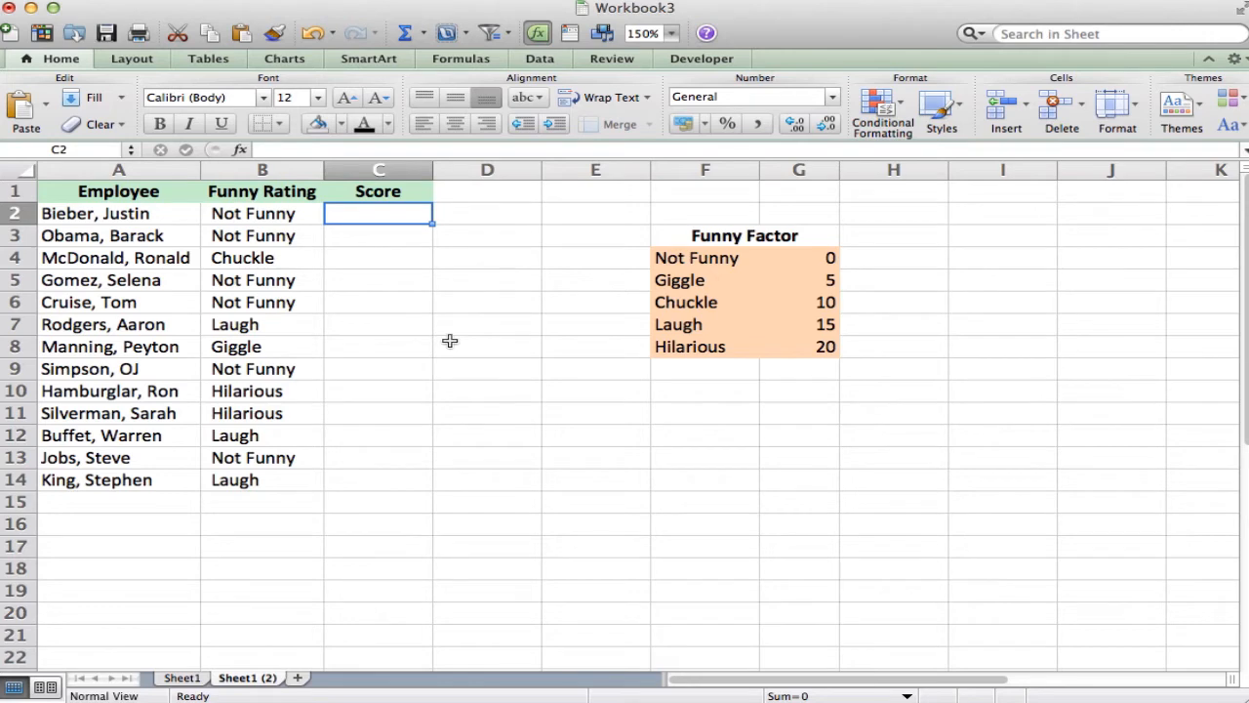
pyautogui.write('=')
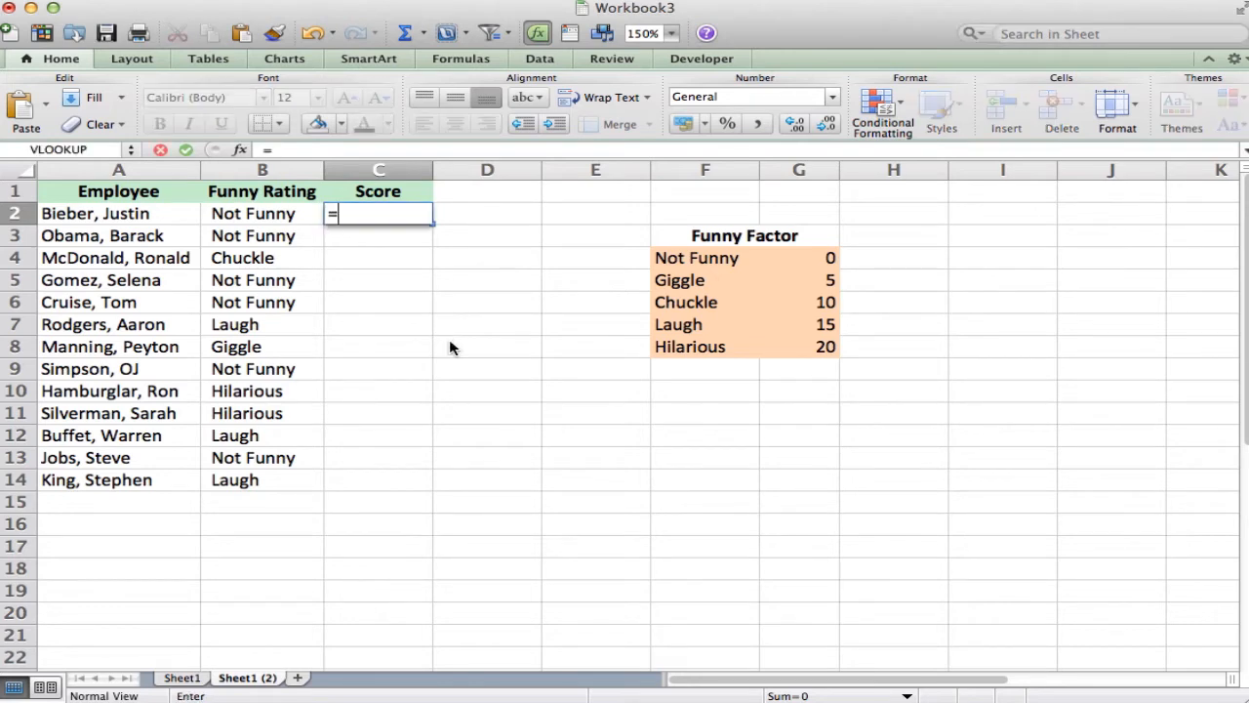
pyautogui.write('vlookup')
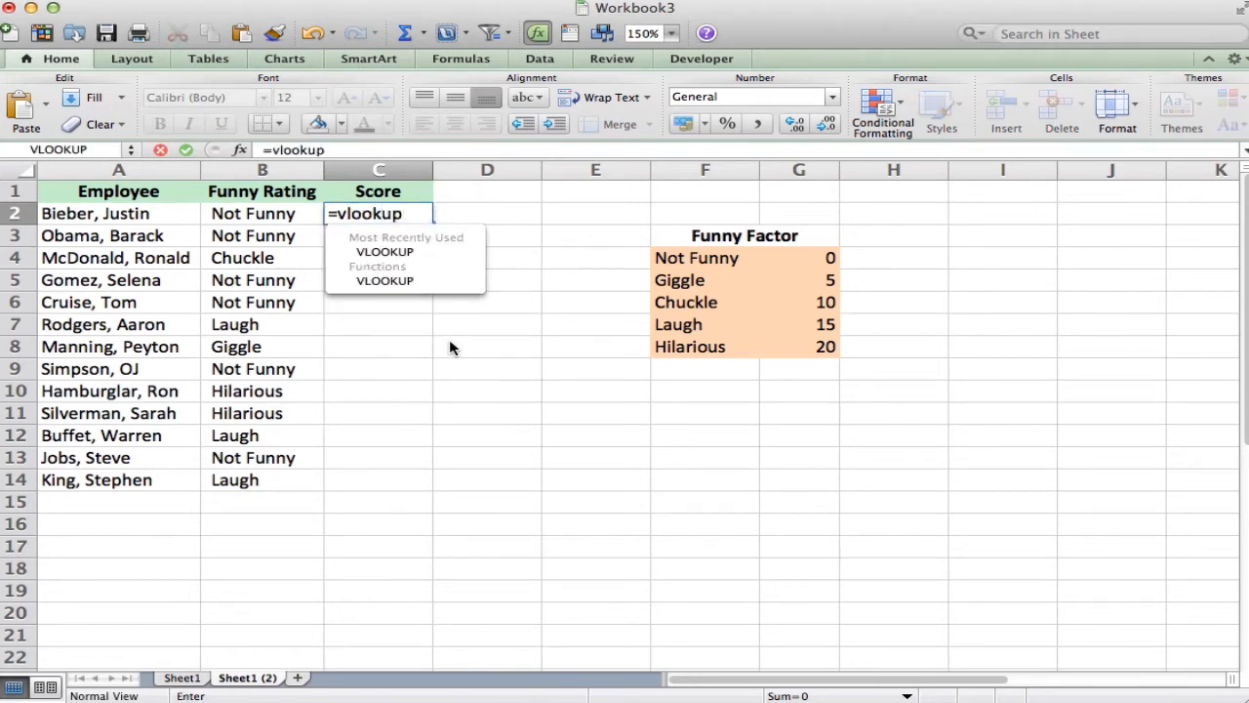
pyautogui.write(')')
pyautogui.press('BackSpace')
pyautogui.write('(')
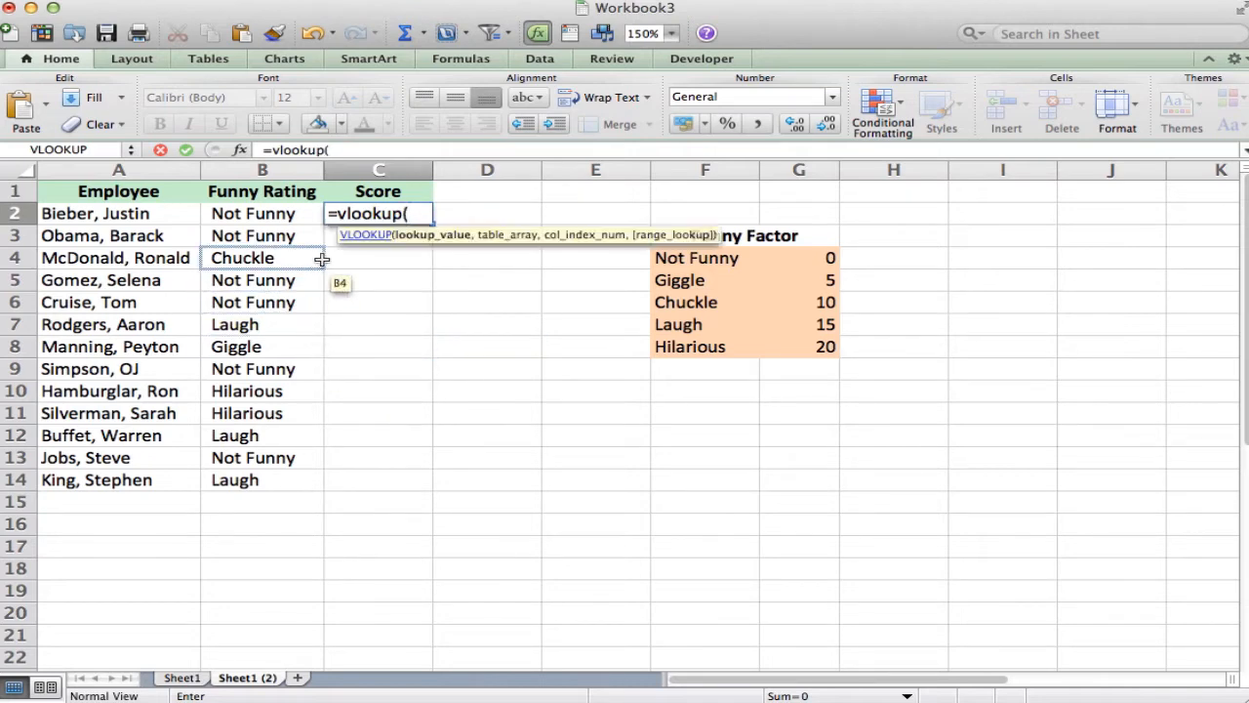
pyautogui.click(237, 215)
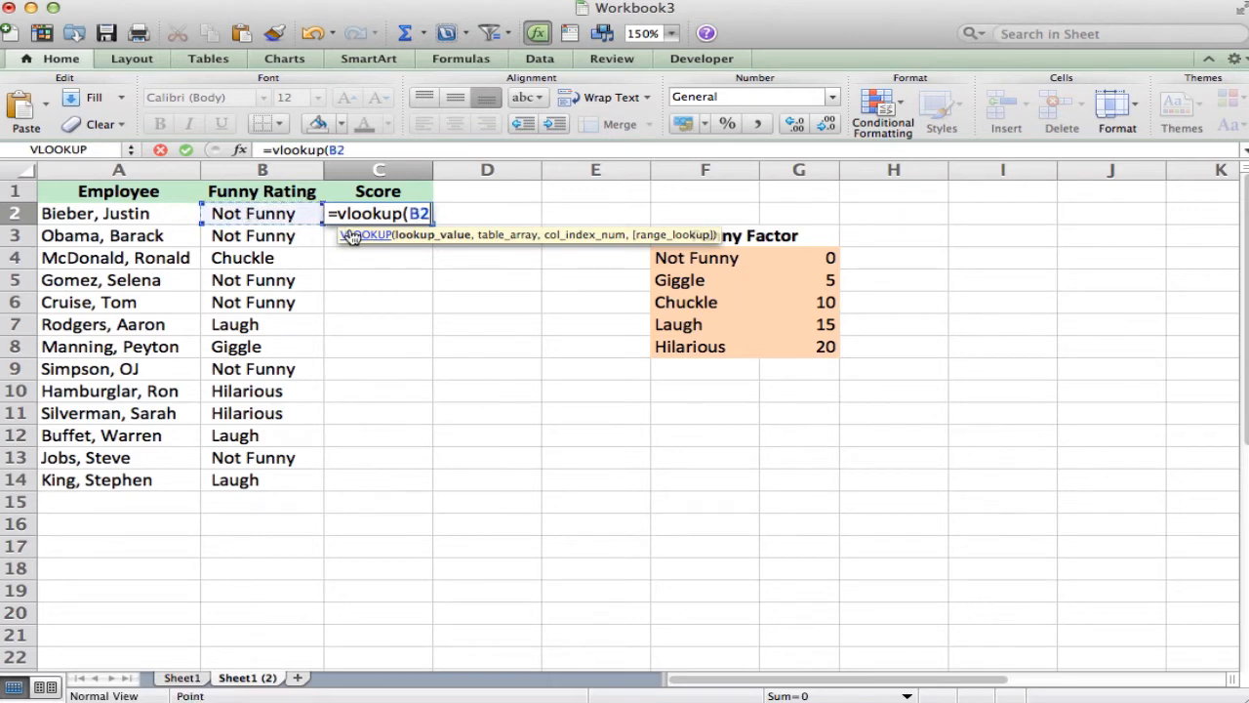
pyautogui.write(',')
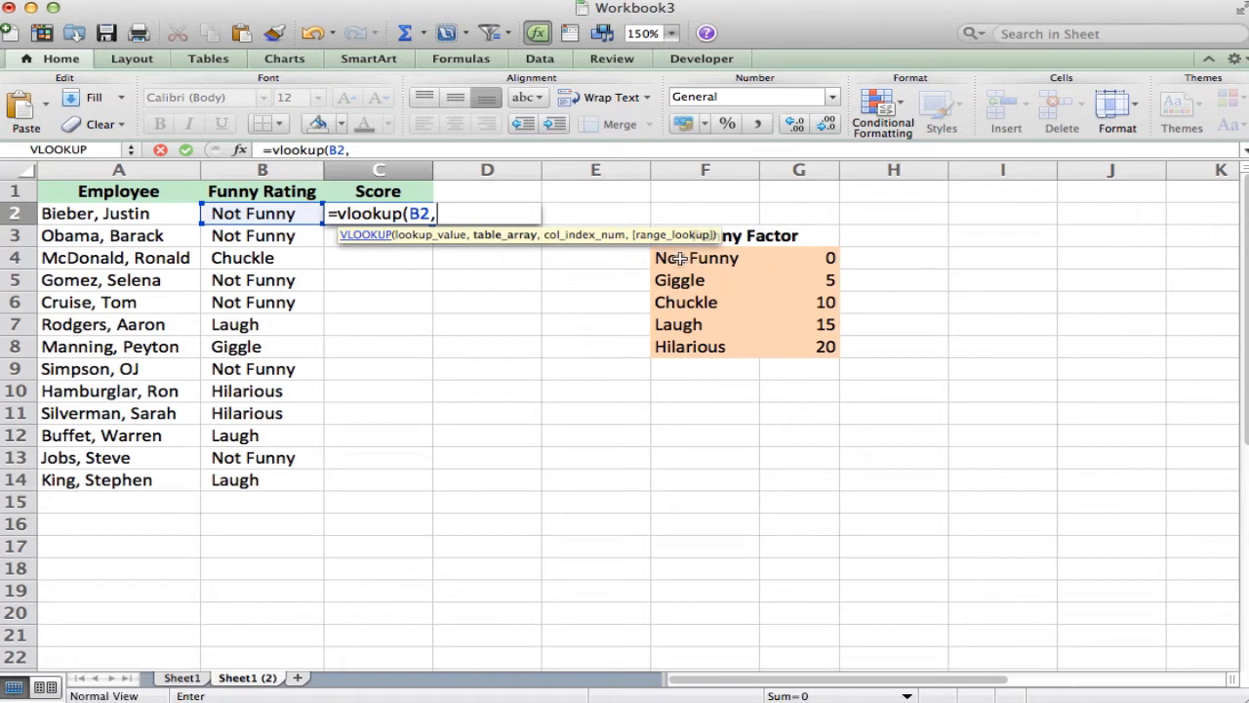
# - Add the Funny Factor table as the absolute table array $F$4:$G$8 and set the column index to 2
pyautogui.moveTo(687, 260); pyautogui.dragTo(798, 349)
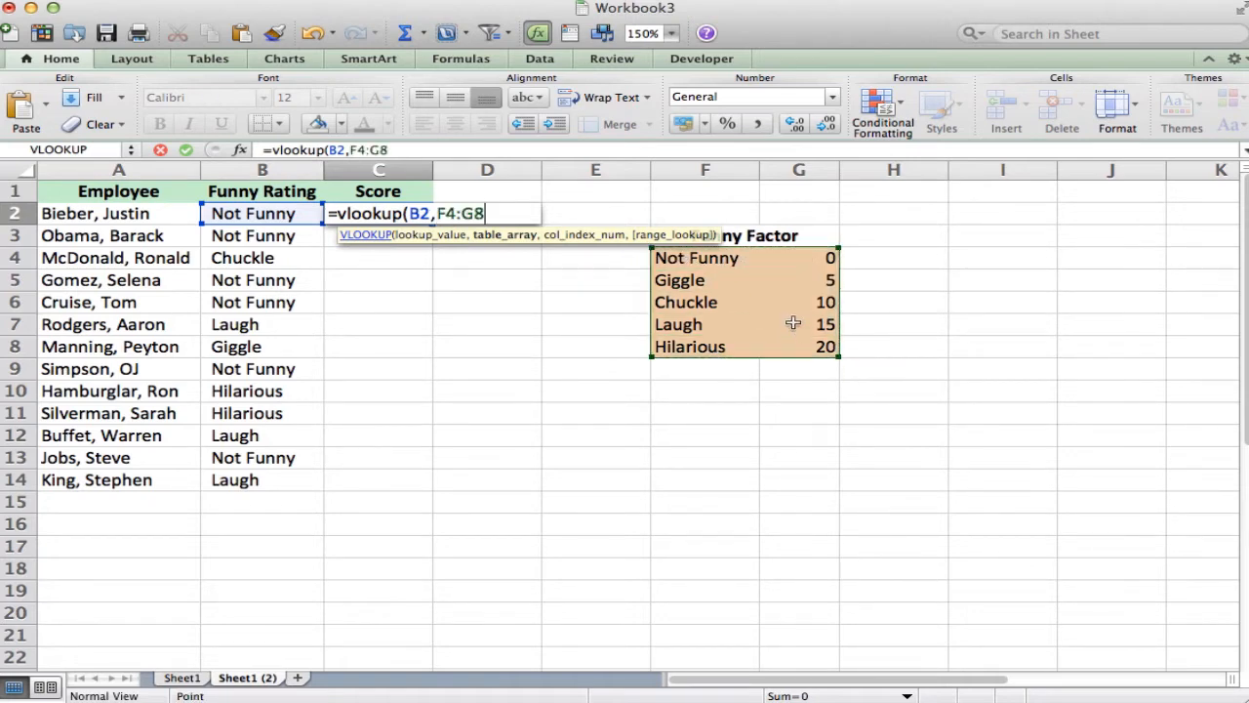
pyautogui.moveTo(483, 214); pyautogui.dragTo(436, 213)
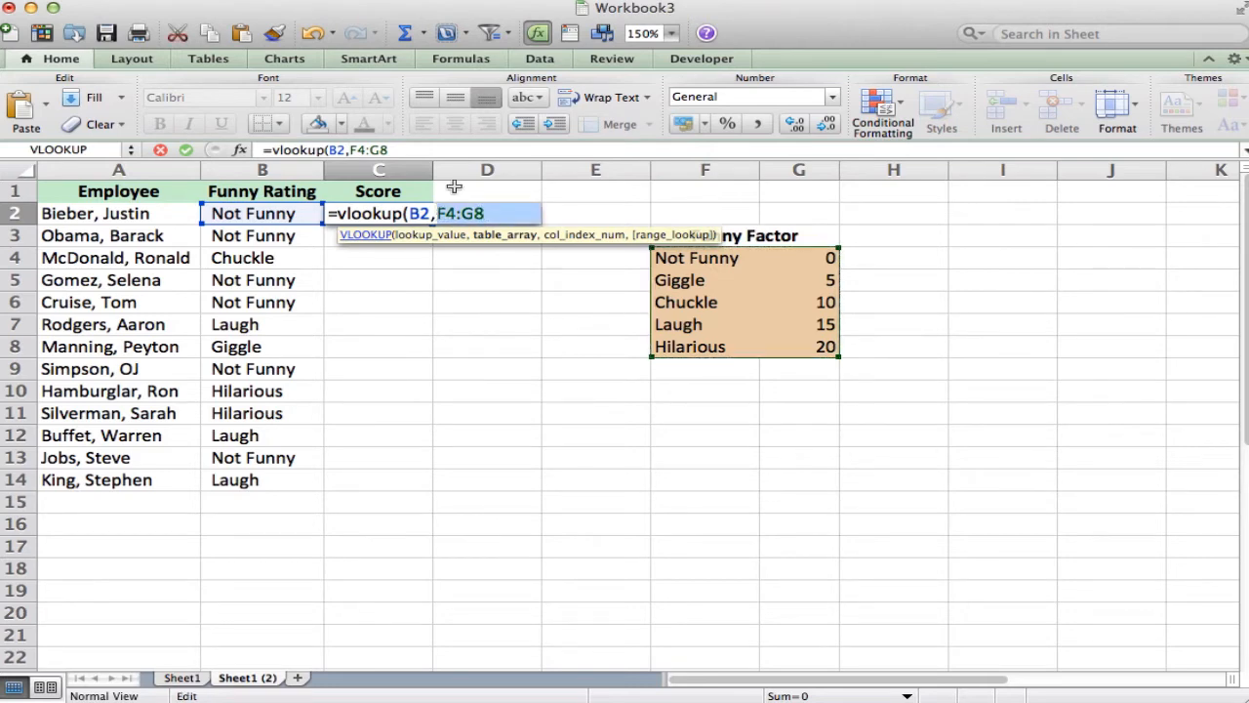
pyautogui.press('super+t')
pyautogui.click(530, 213)
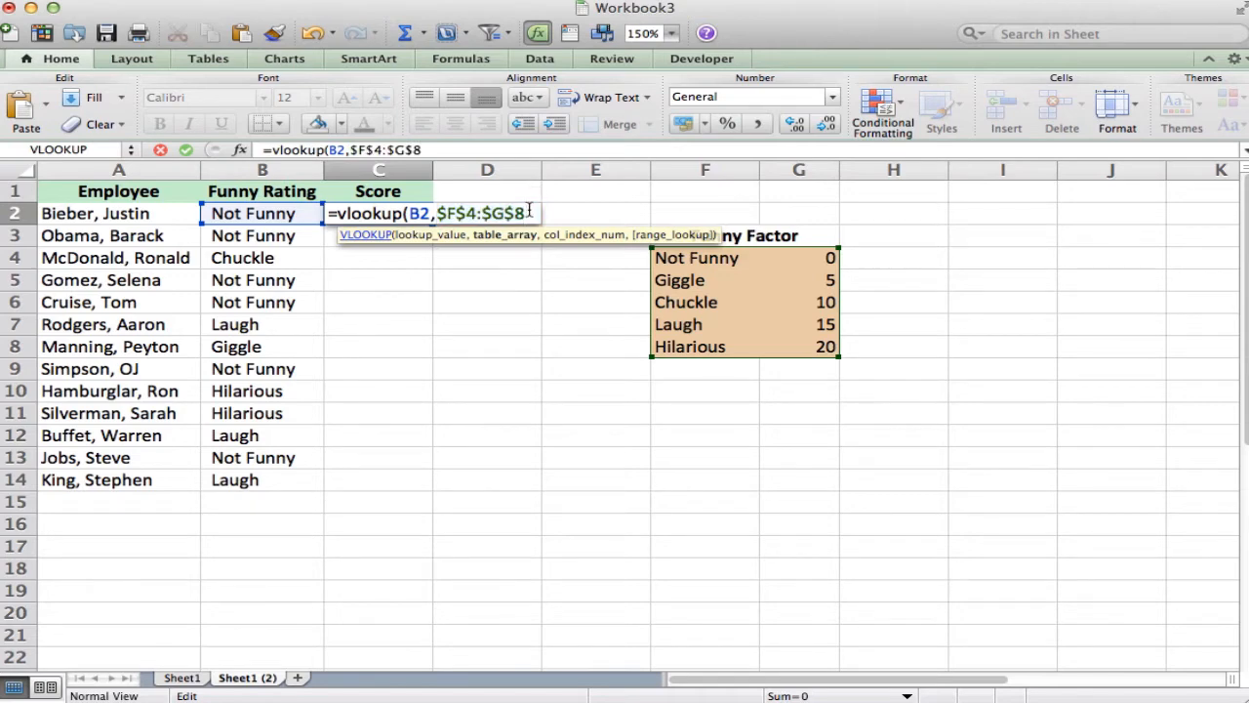
pyautogui.write(',2')
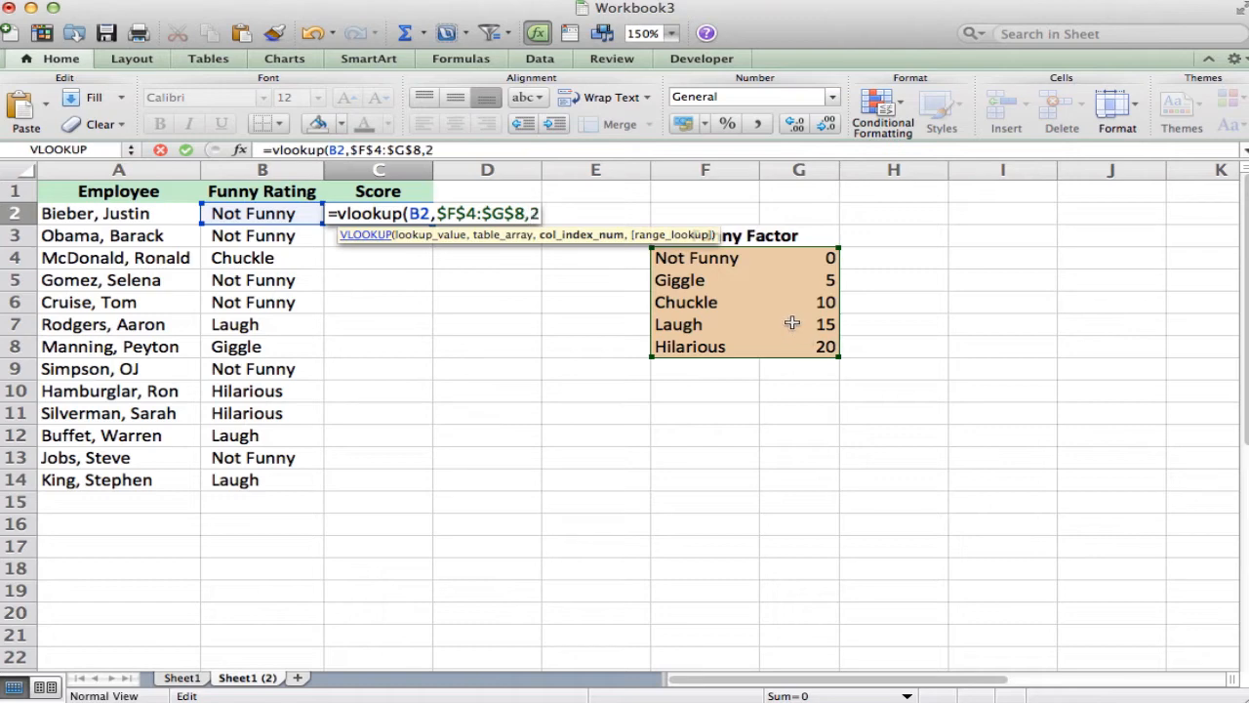
pyautogui.write(',')
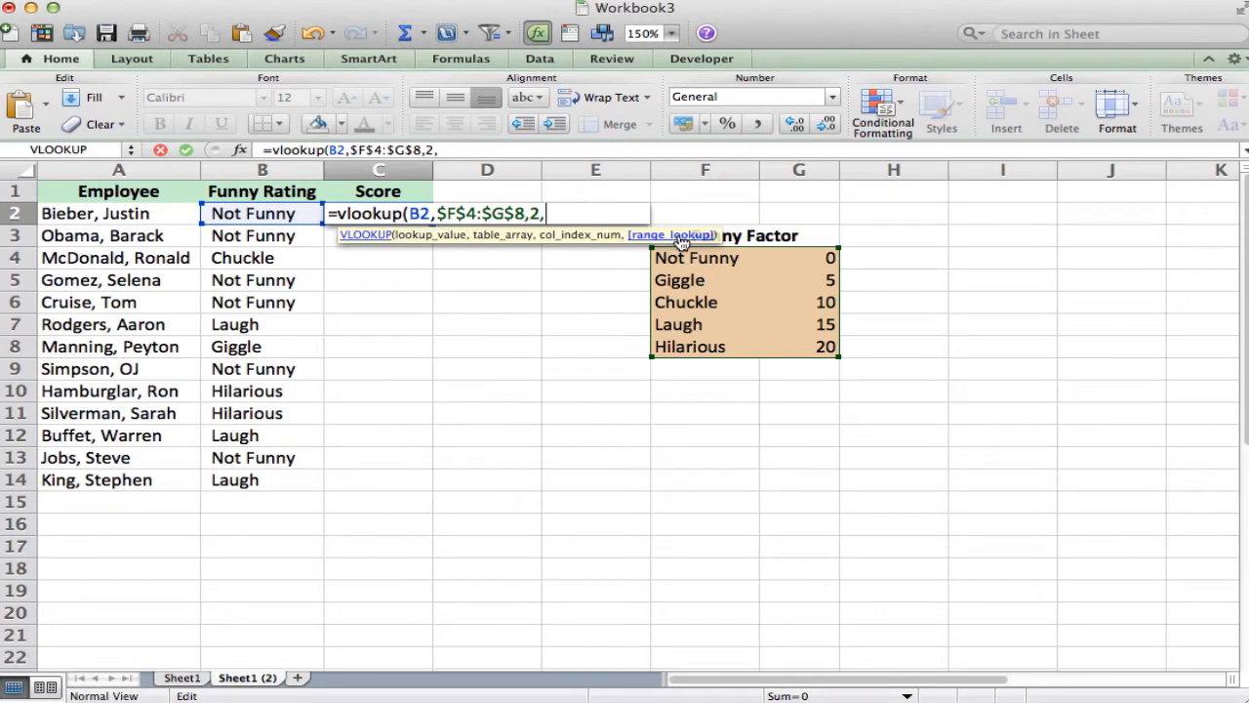
pyautogui.write('ue')
pyautogui.press('BackSpace')
pyautogui.press('BackSpace')
pyautogui.press('BackSpace')
pyautogui.write('1')
pyautogui.press('BackSpace')
pyautogui.write('false')
pyautogui.press('BackSpace')
pyautogui.press('BackSpace')
pyautogui.press('BackSpace')
pyautogui.press('BackSpace')
pyautogui.press('BackSpace')
# - Complete the VLOOKUP formula in C2 with 0 as the range lookup for an exact match
pyautogui.write('0')
pyautogui.press('Right')
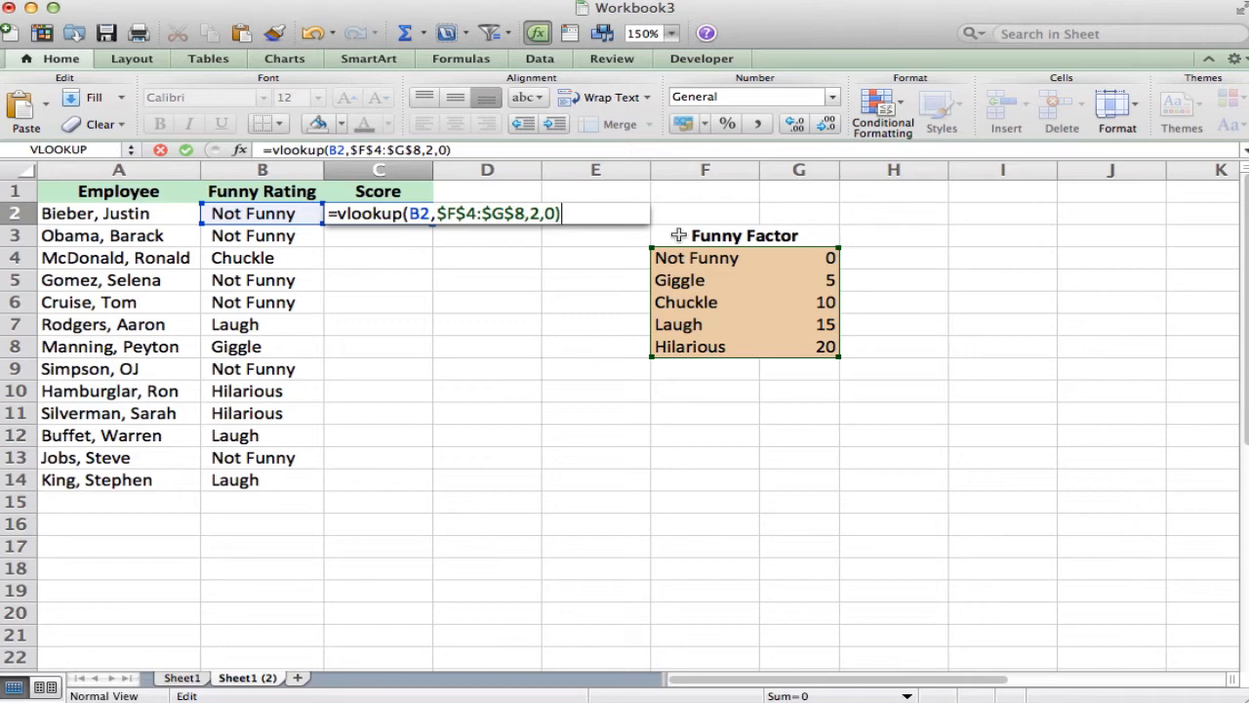
pyautogui.press('Return')
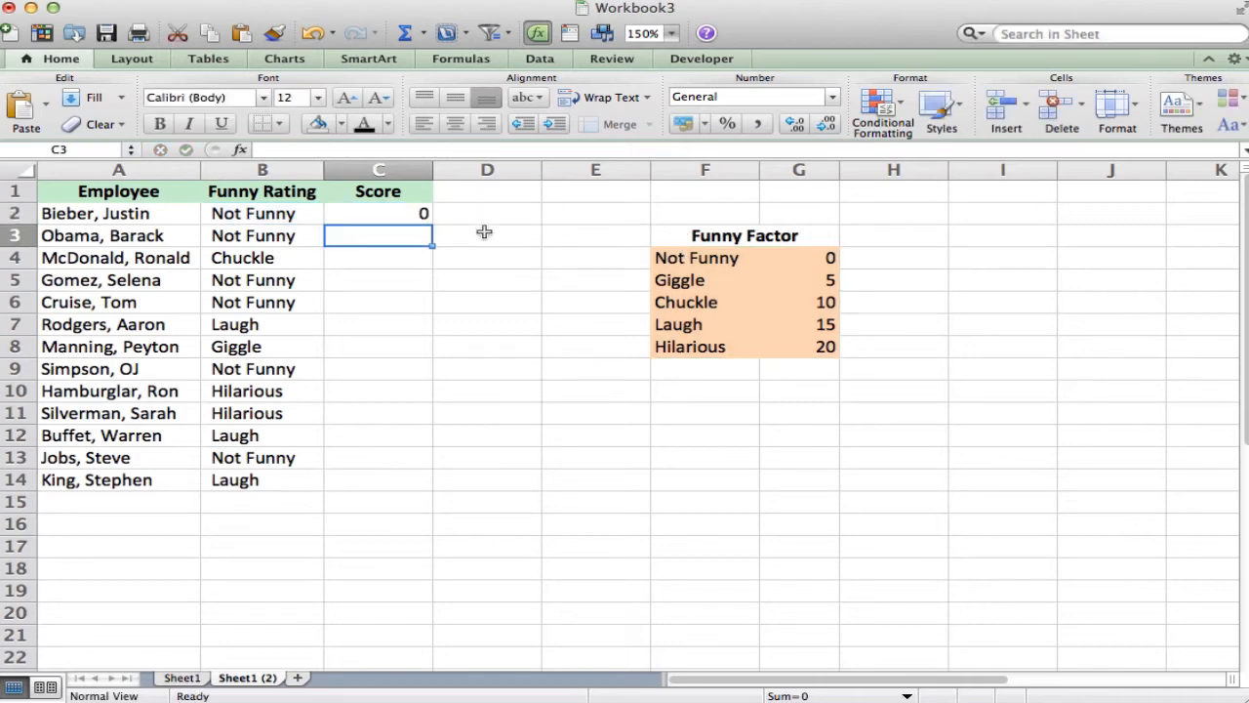
# - Fill the VLOOKUP formula from C2 down the Score column to C14
pyautogui.click(419, 261)
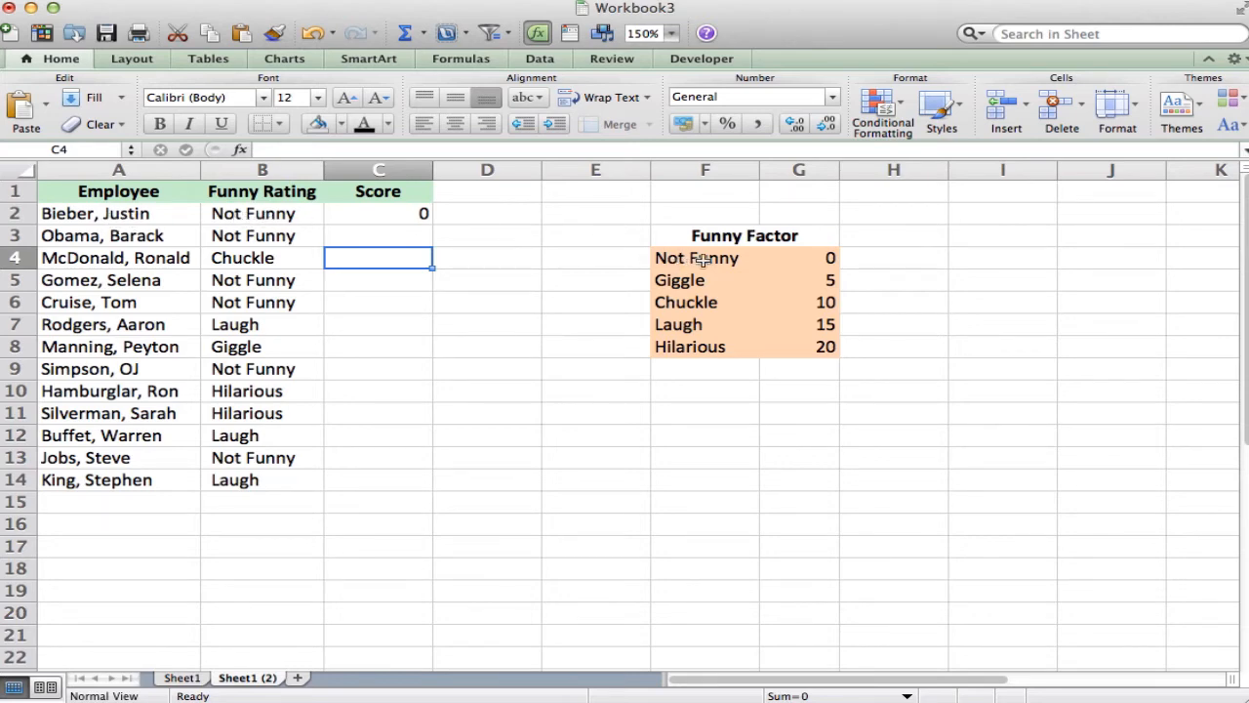
pyautogui.click(816, 258)
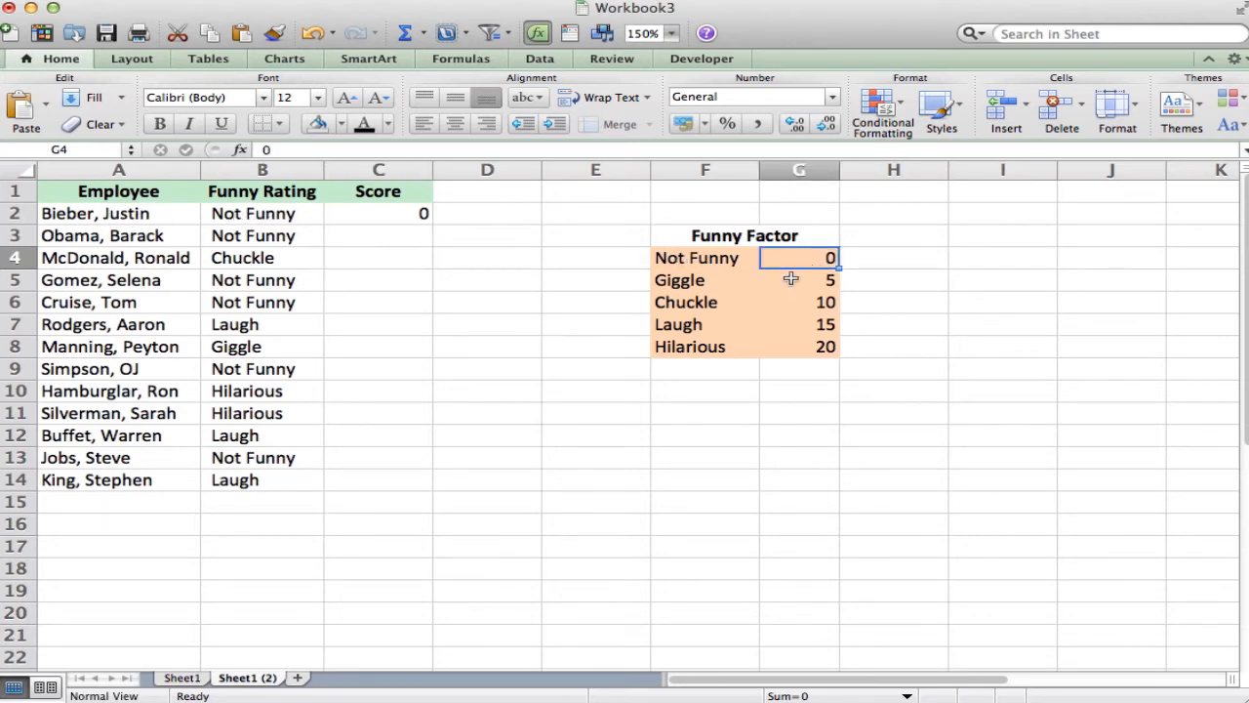
pyautogui.click(418, 238)
pyautogui.click(413, 213)
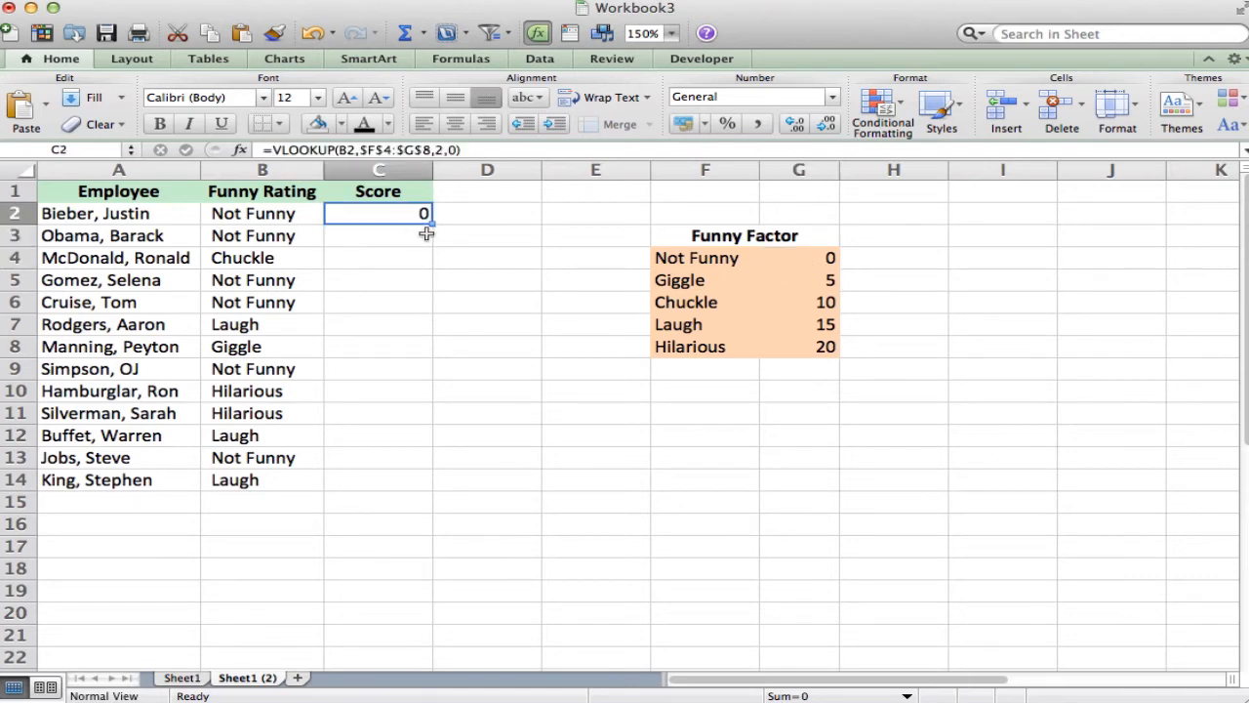
pyautogui.moveTo(431, 225); pyautogui.dragTo(426, 485)
pyautogui.click(492, 292)
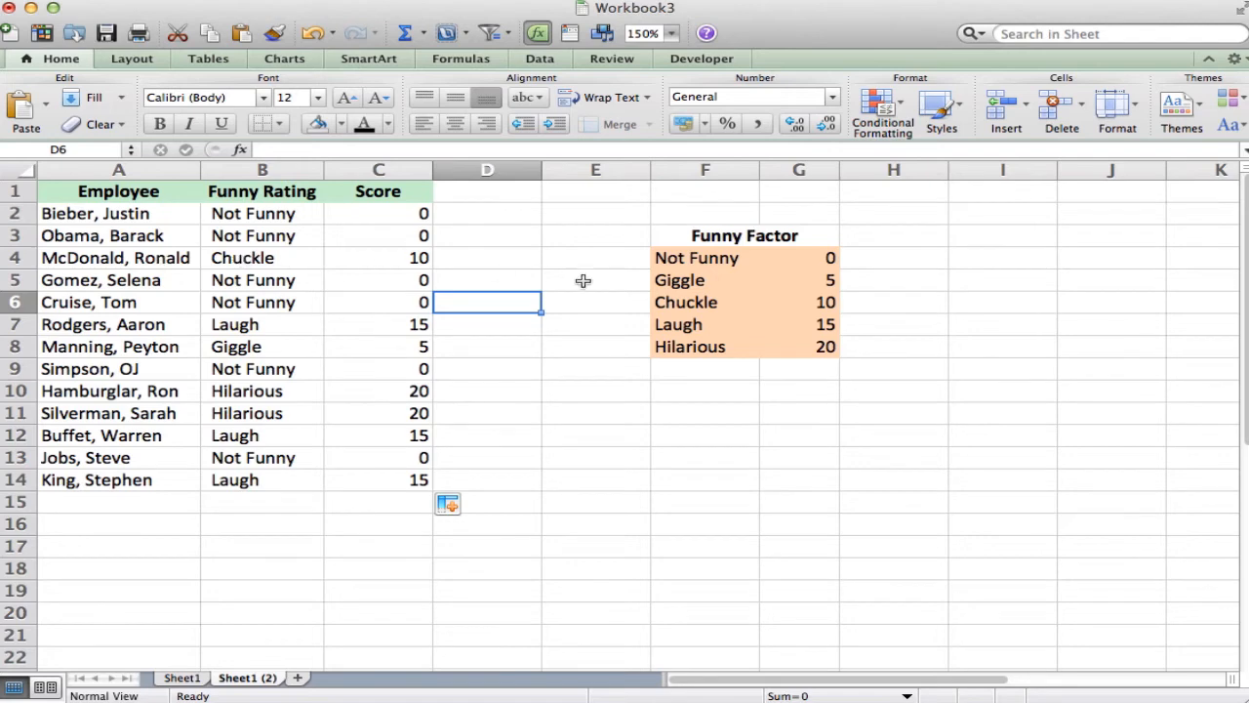
# - Check the scores in C4 and row 7 against the Chuckle and Laugh entries of the Funny Factor table
pyautogui.click(369, 258)
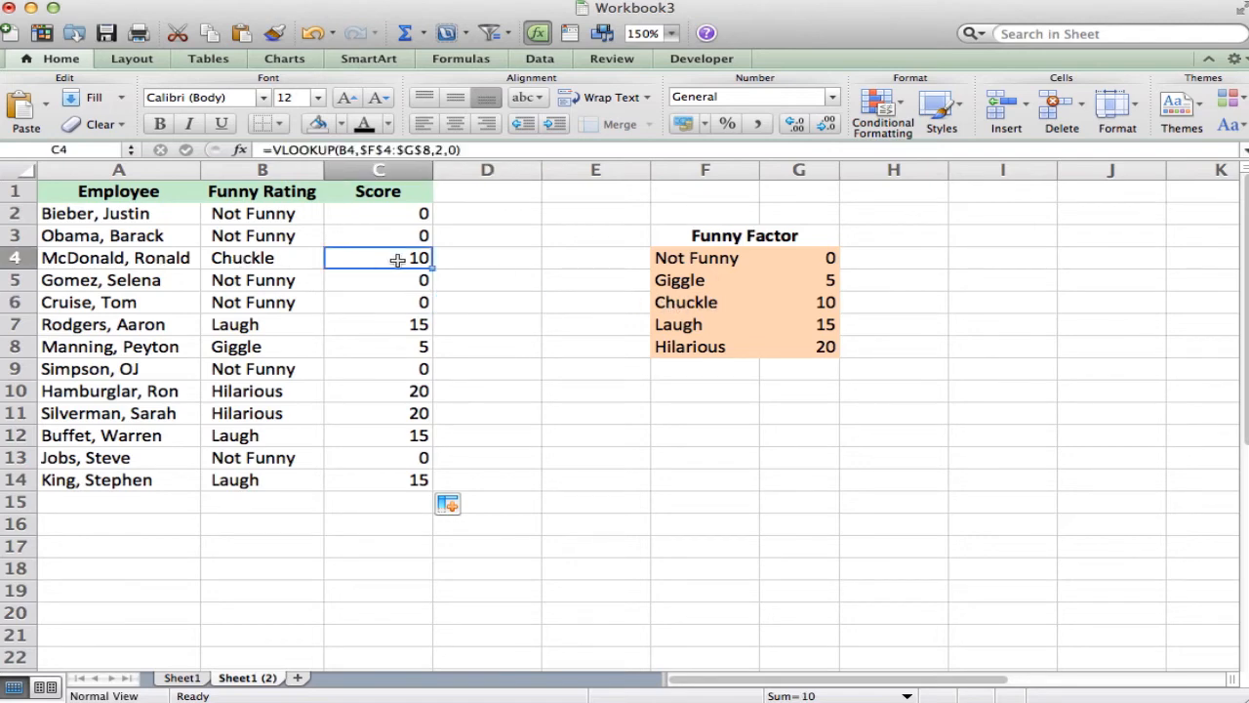
pyautogui.moveTo(673, 304); pyautogui.dragTo(818, 303)
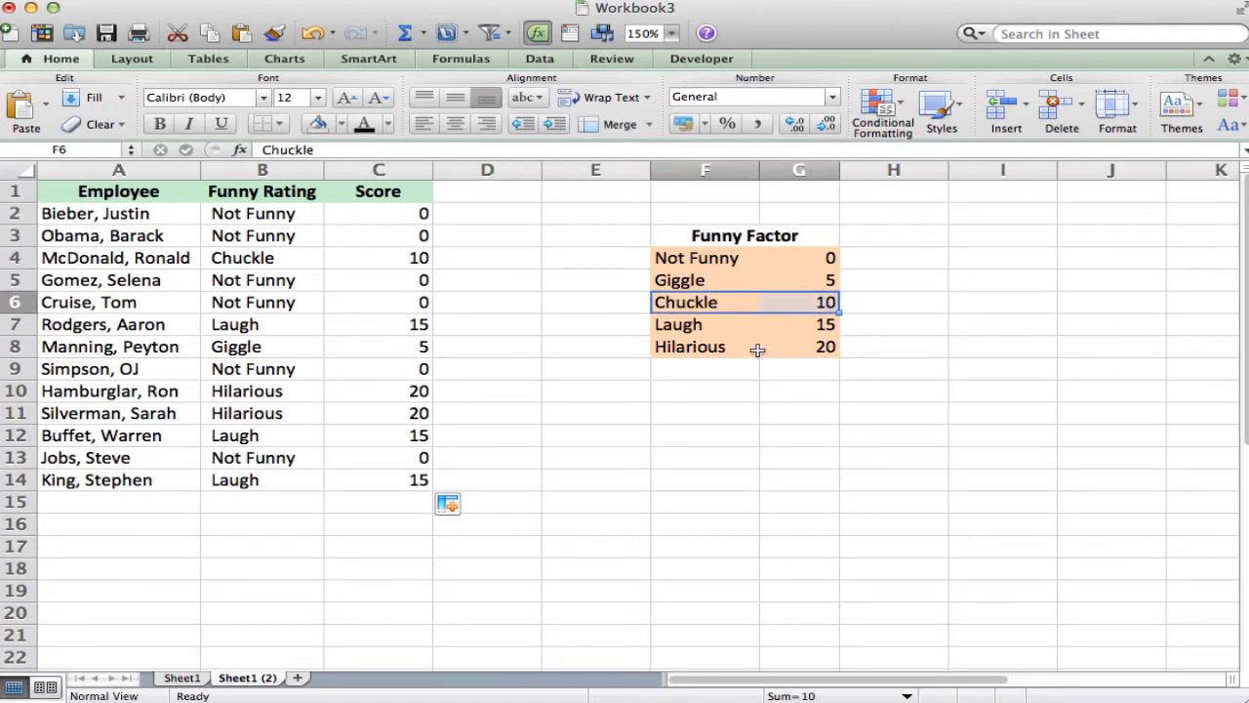
pyautogui.click(545, 328)
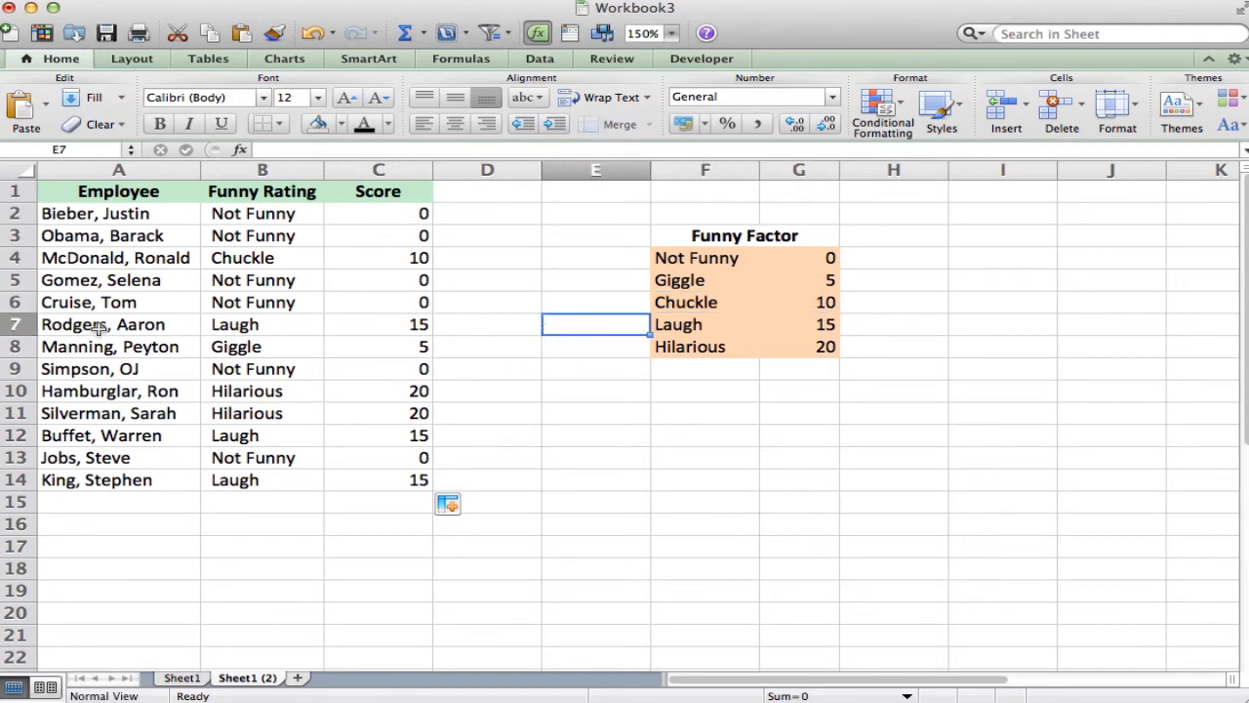
pyautogui.click(149, 326)
pyautogui.moveTo(149, 326); pyautogui.dragTo(415, 328)
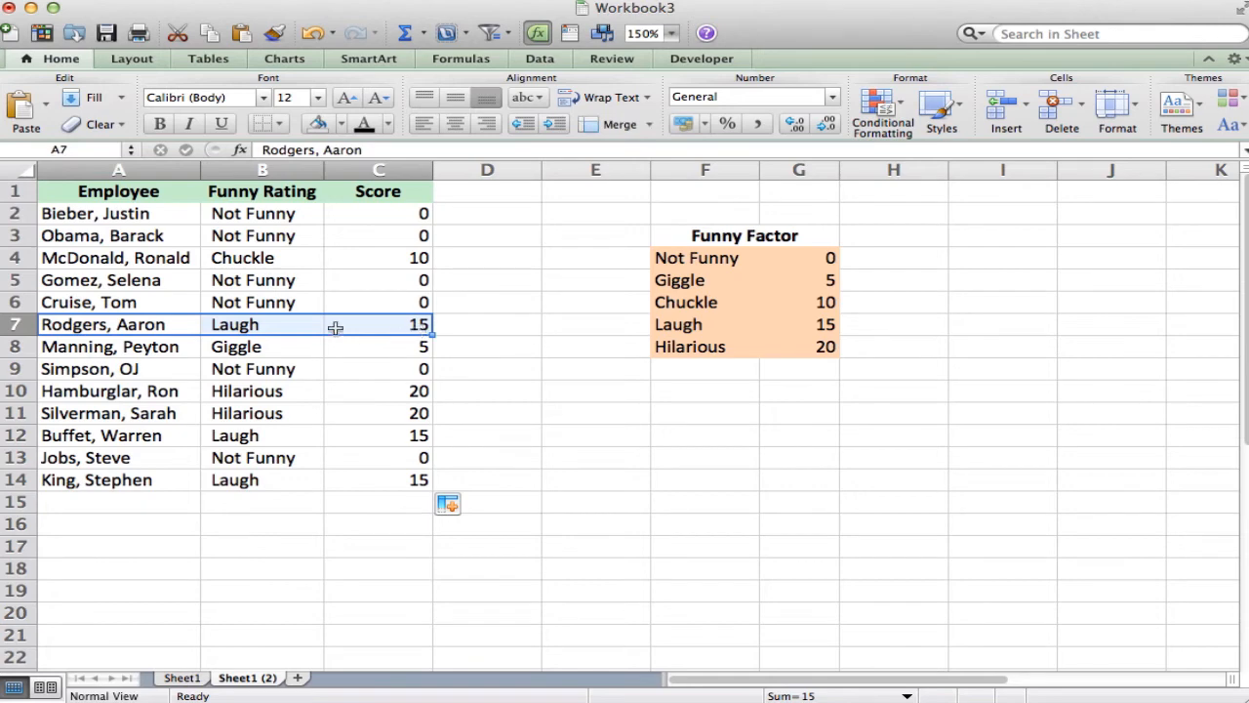
pyautogui.click(475, 350)
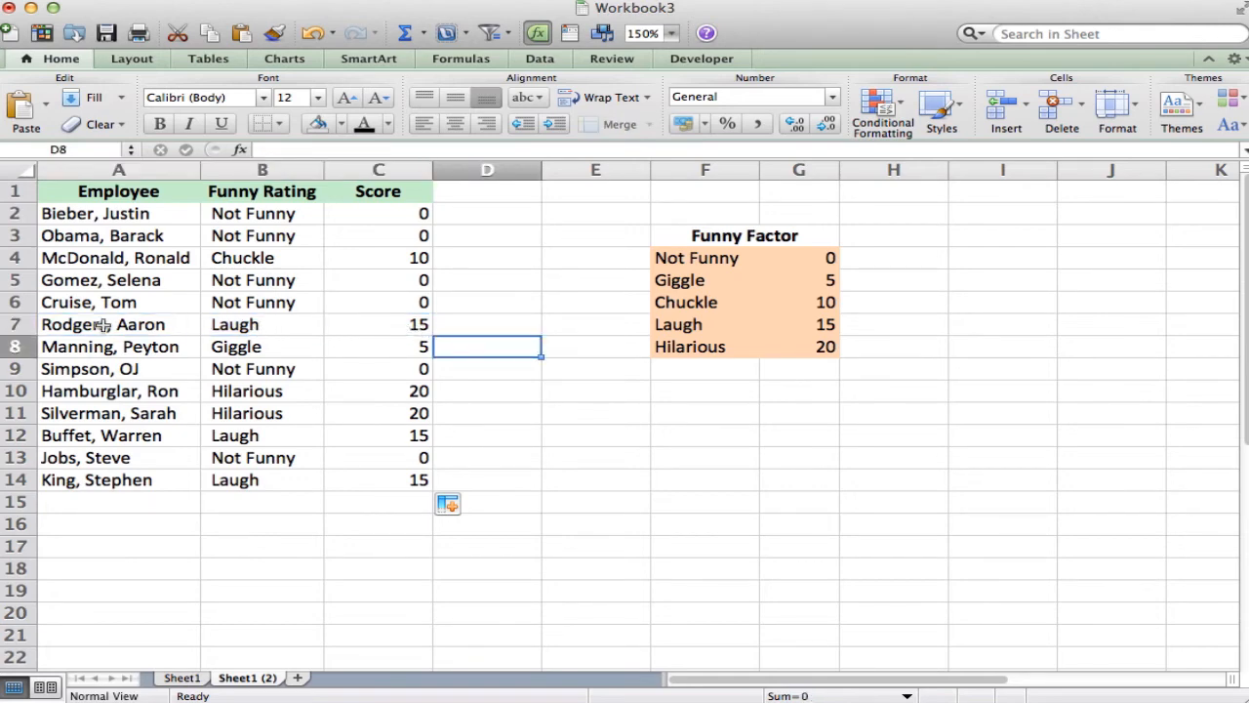
pyautogui.moveTo(99, 325); pyautogui.dragTo(367, 326)
pyautogui.moveTo(683, 329); pyautogui.dragTo(820, 329)
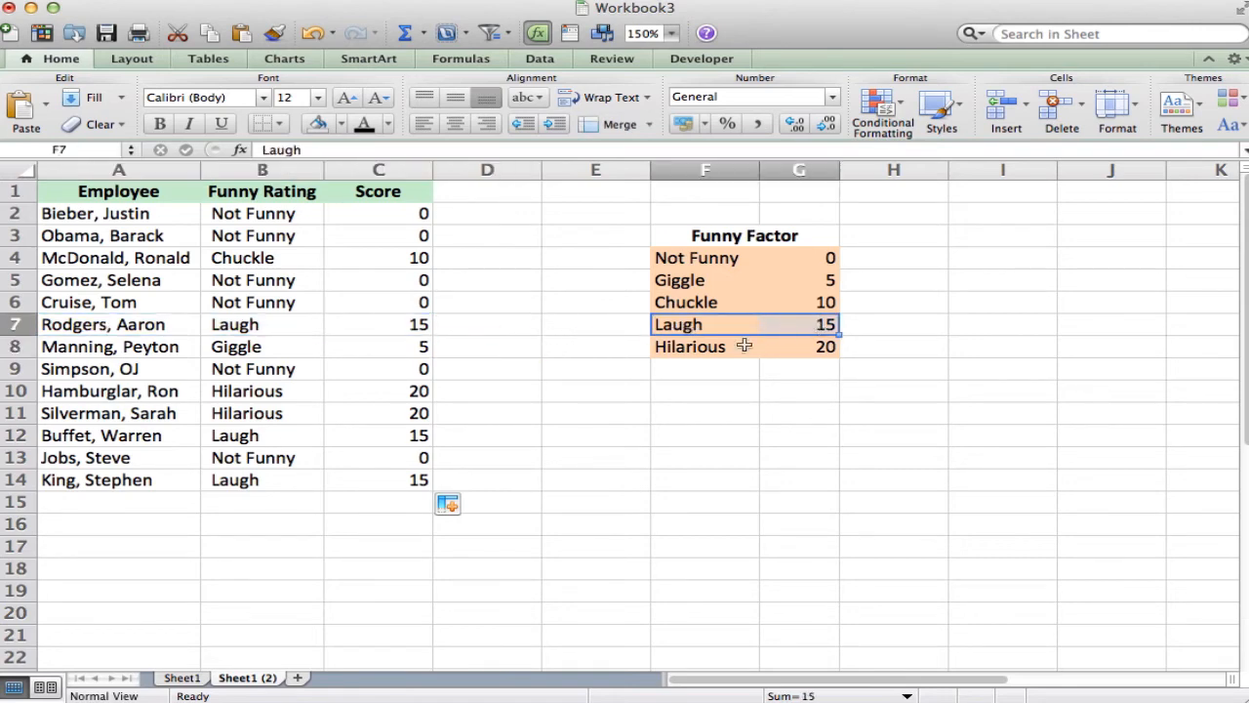
pyautogui.click(568, 400)
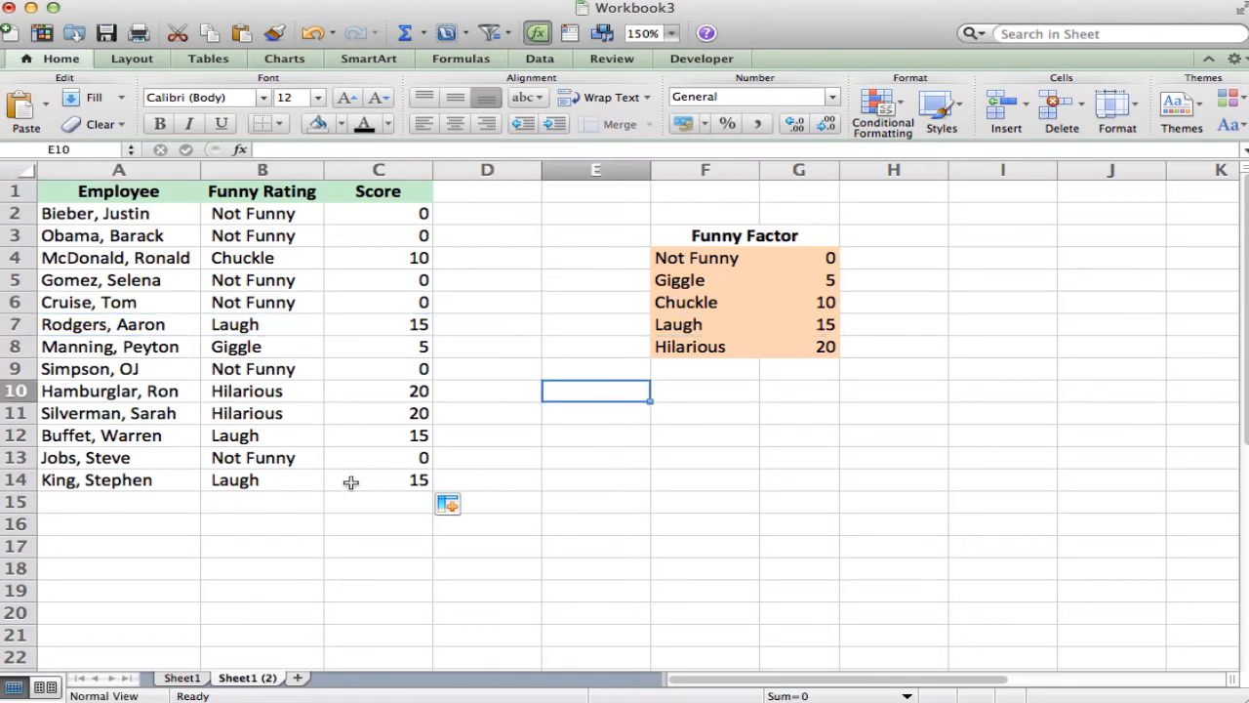
pyautogui.click(555, 478)
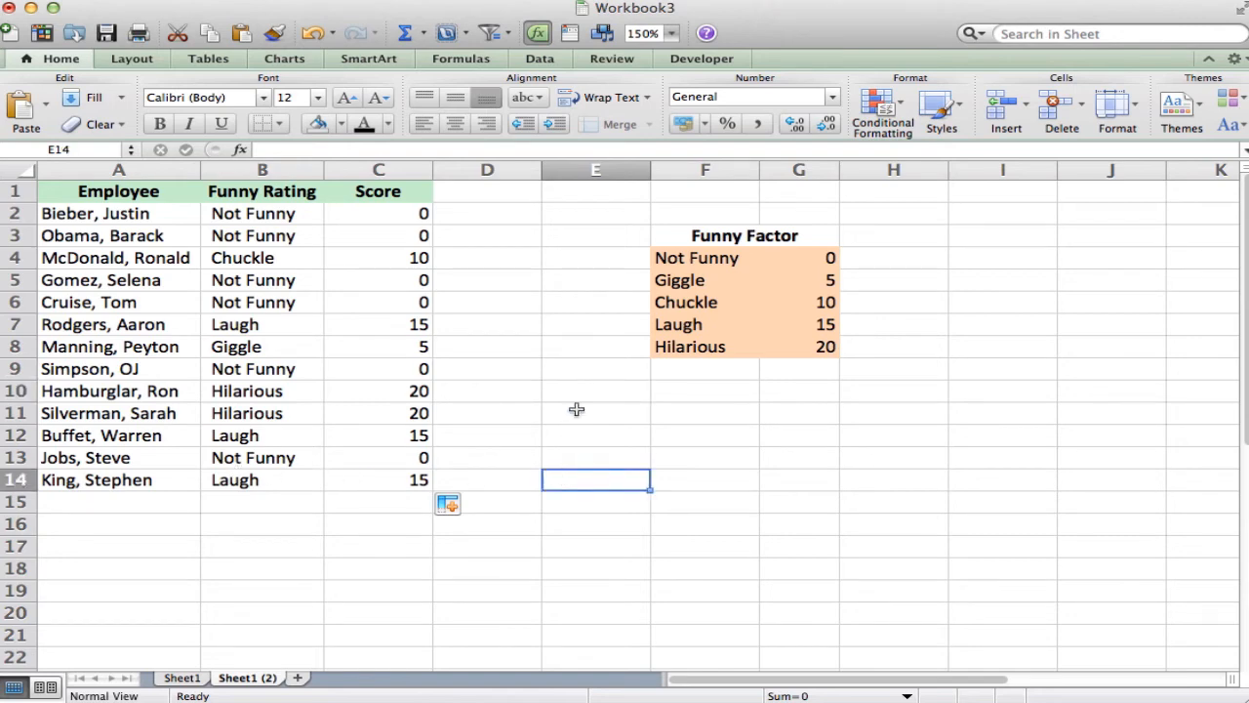
pyautogui.click(576, 397)
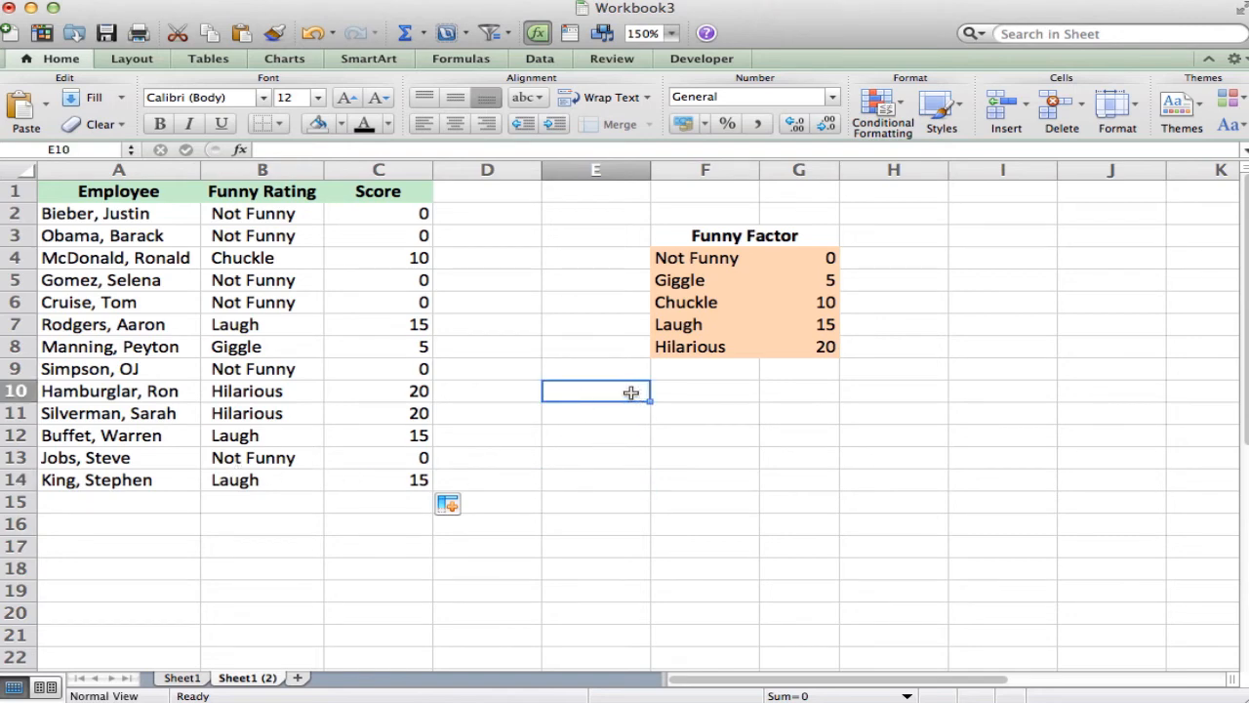
# - Inspect the VLOOKUP formula in C2, highlighting its table array argument
pyautogui.click(375, 214)
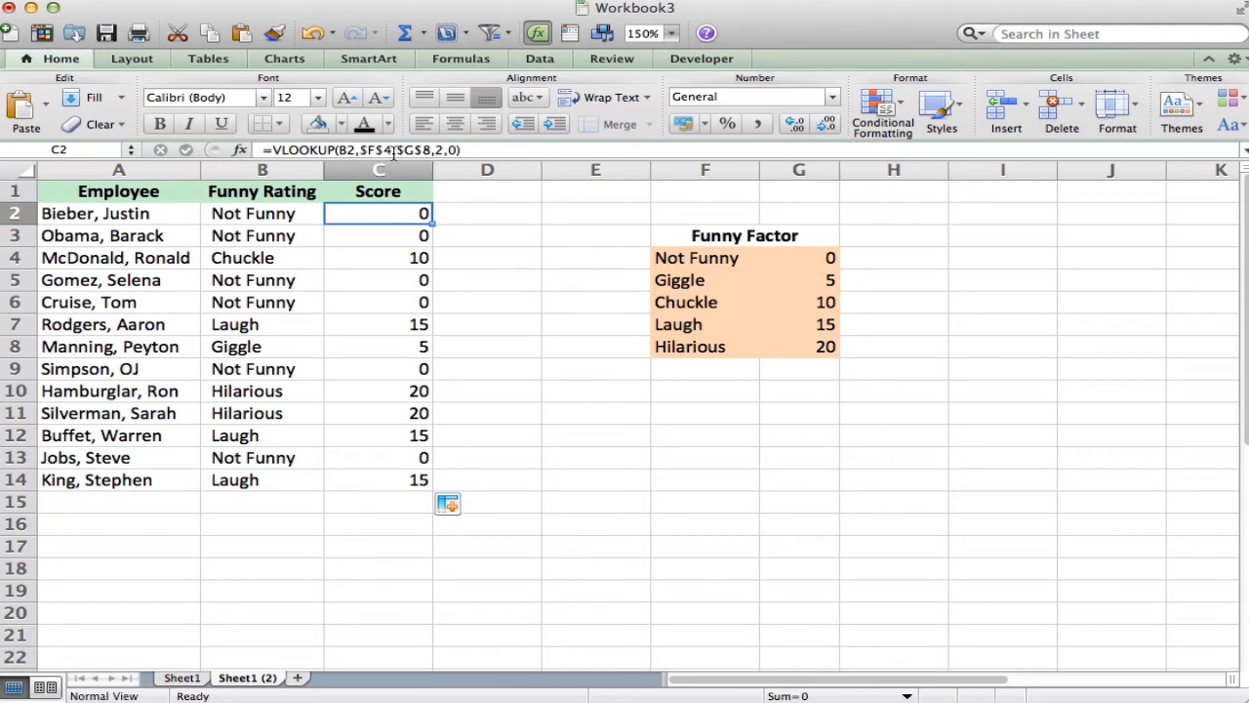
pyautogui.doubleClick(376, 213)
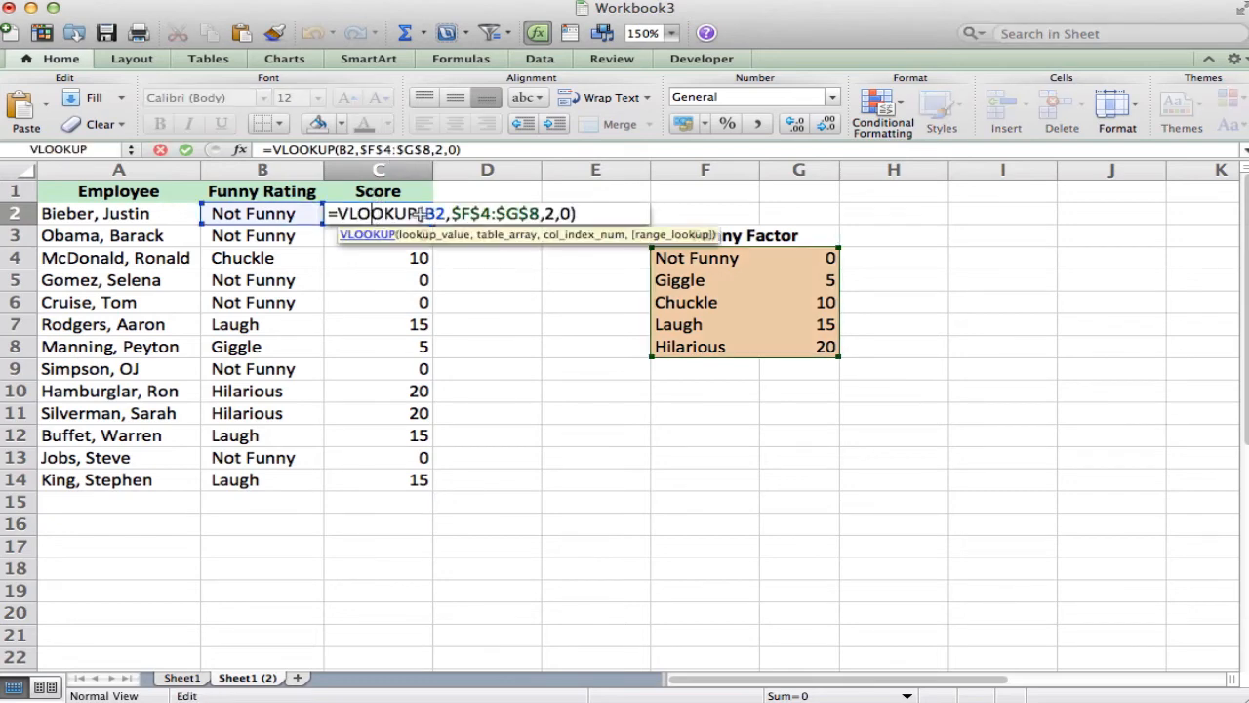
pyautogui.click(515, 239)
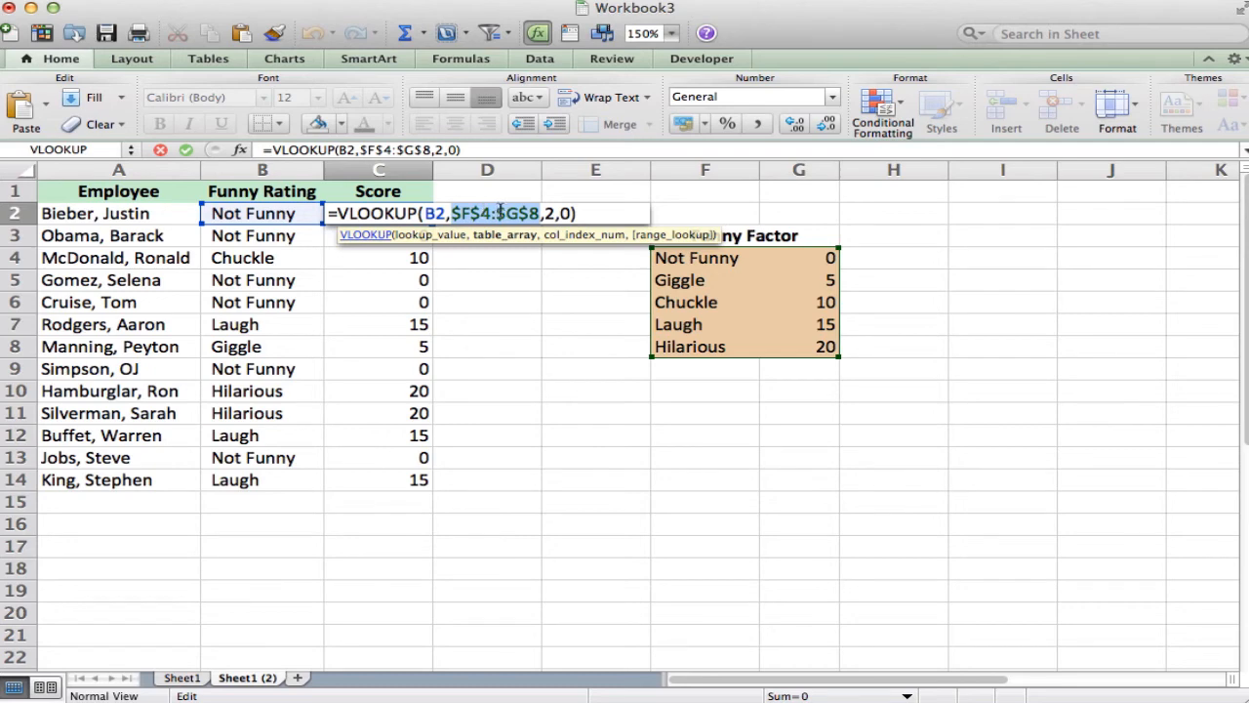
pyautogui.press('Return')
# - Define the name FunnyFactor for the Funny Factor table range F4:G8
pyautogui.click(658, 279)
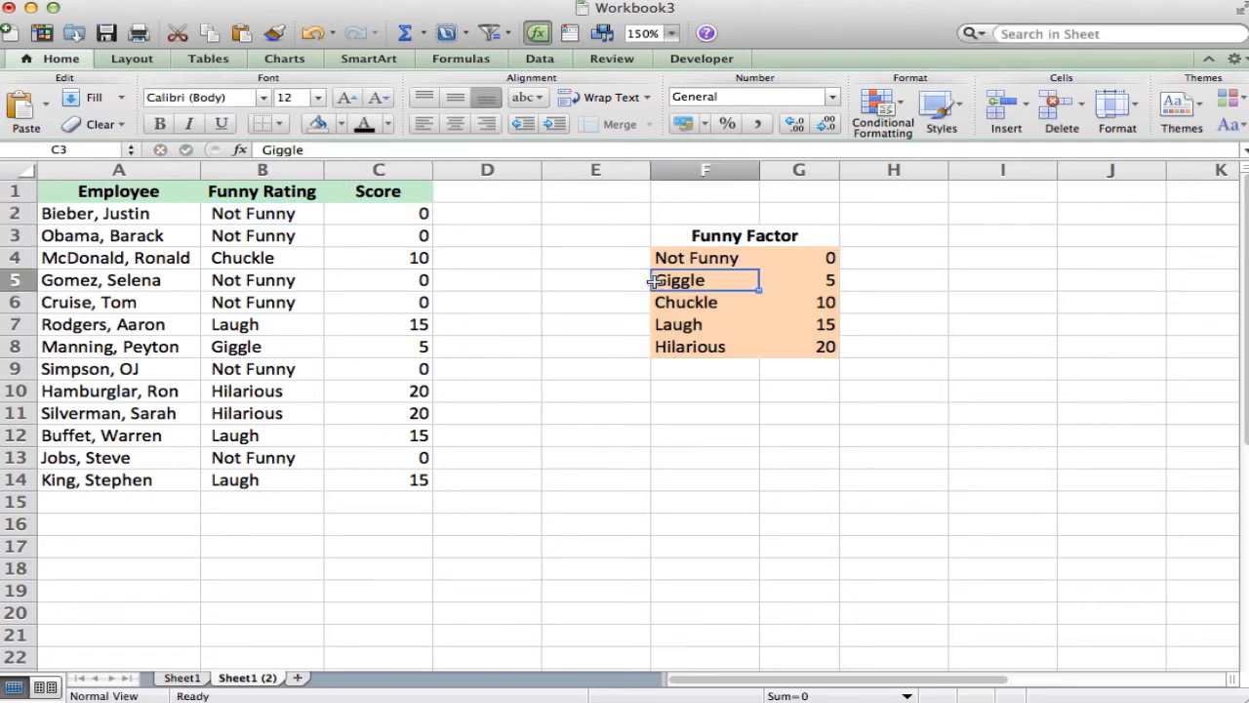
pyautogui.click(608, 276)
pyautogui.moveTo(660, 257); pyautogui.dragTo(803, 346)
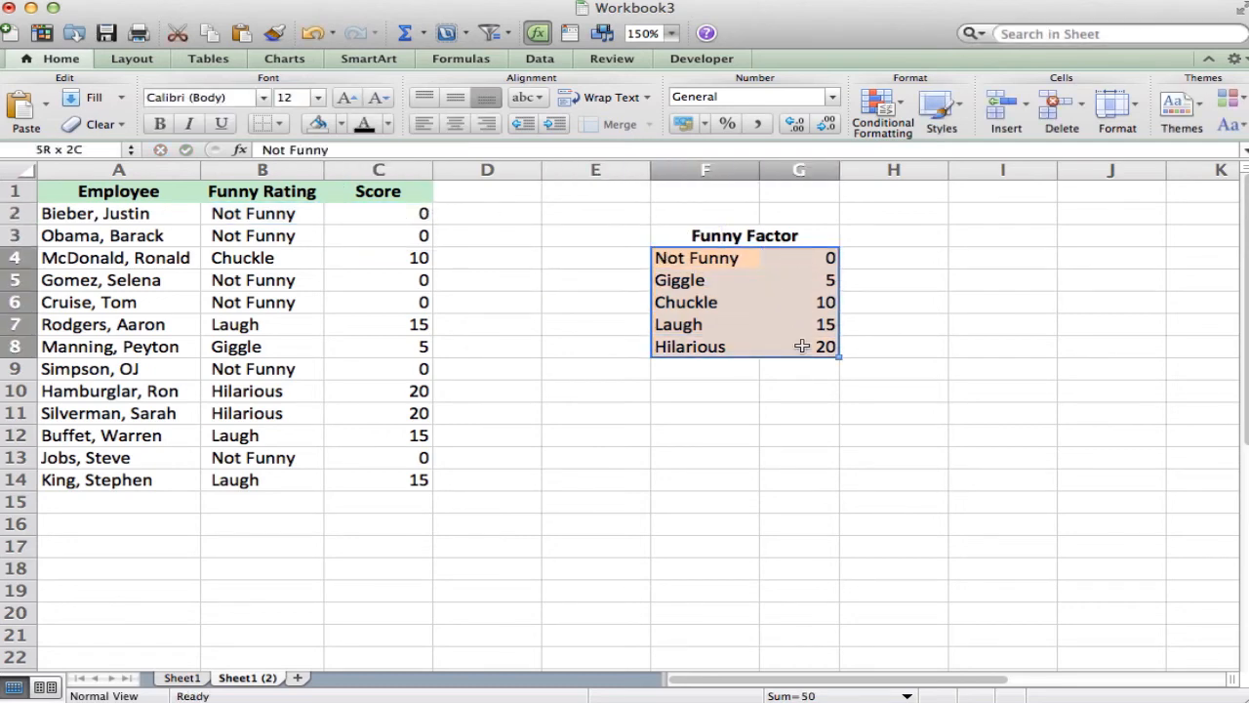
pyautogui.click(57, 154)
pyautogui.press('BackSpace')
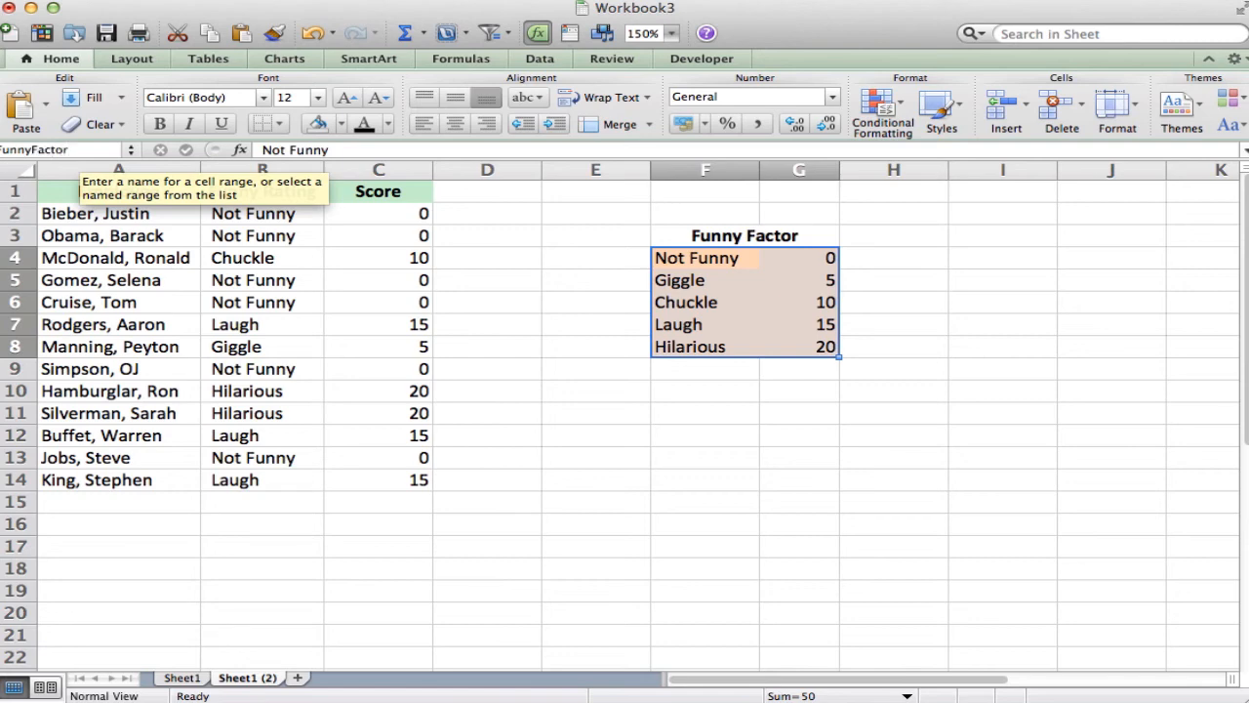
pyautogui.write('FunnyFactor')
pyautogui.press('Return')
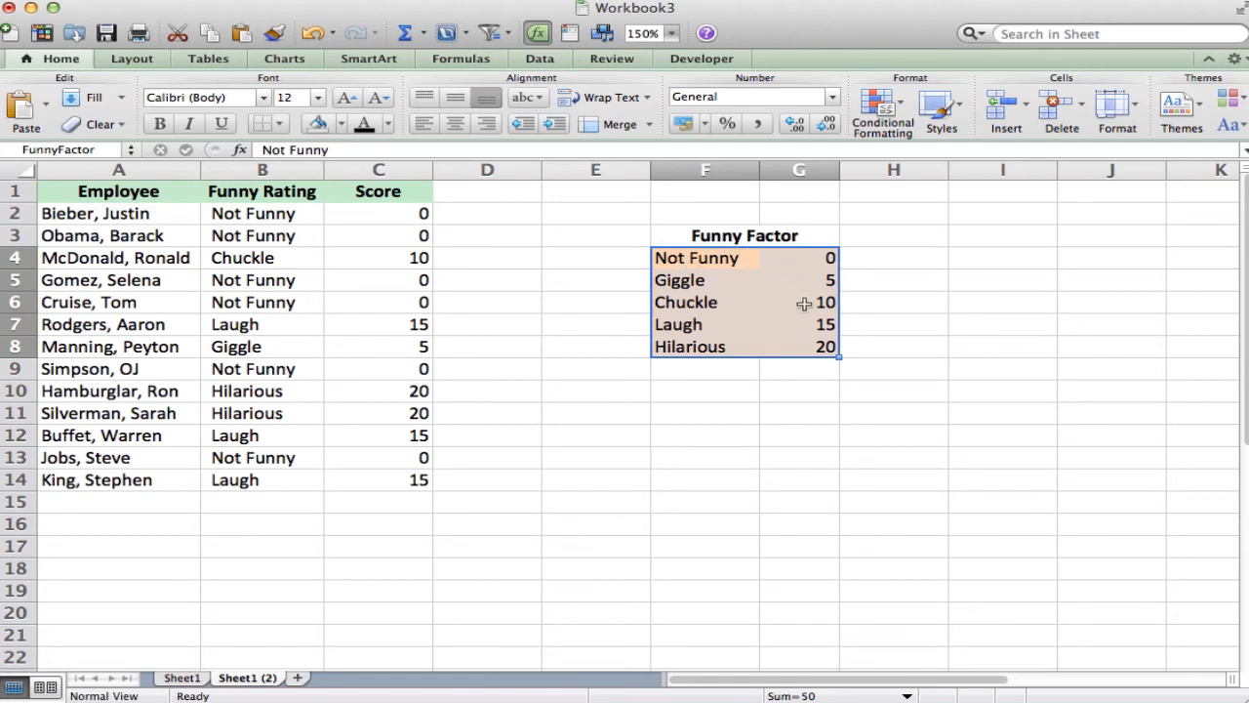
pyautogui.click(719, 395)
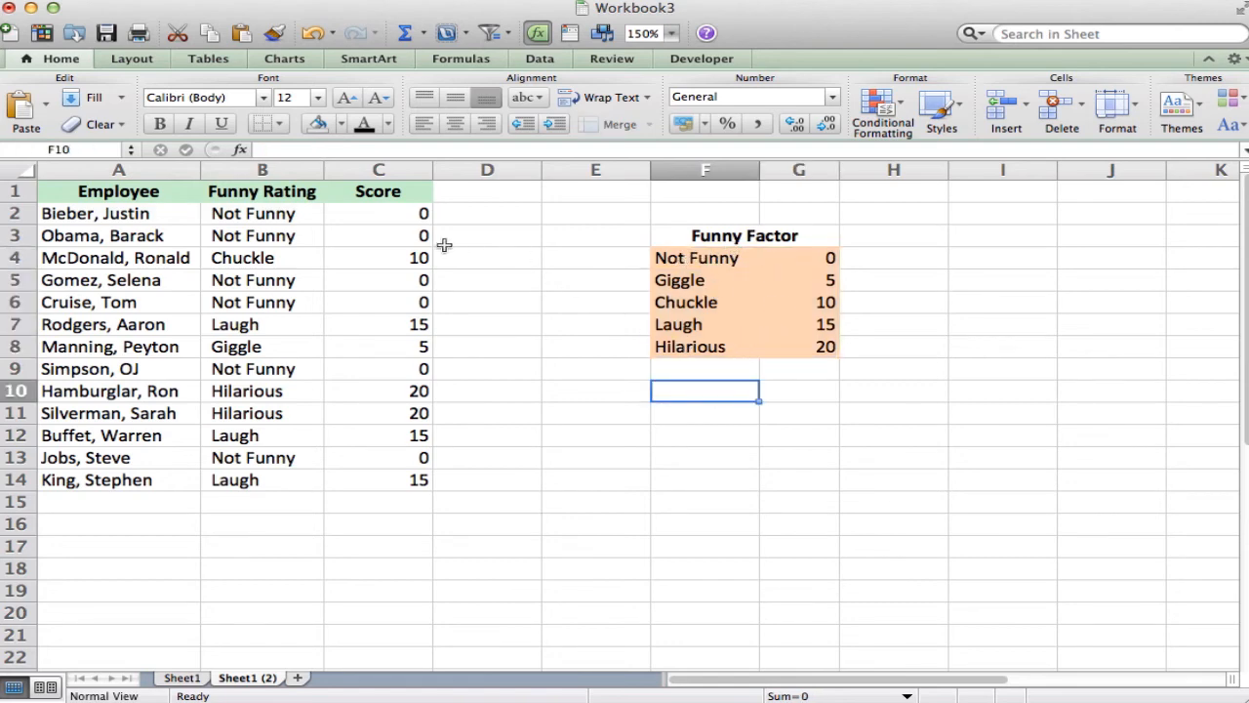
# - Replace the table array in the C2 VLOOKUP formula with the named range FunnyFactor
pyautogui.click(401, 217)
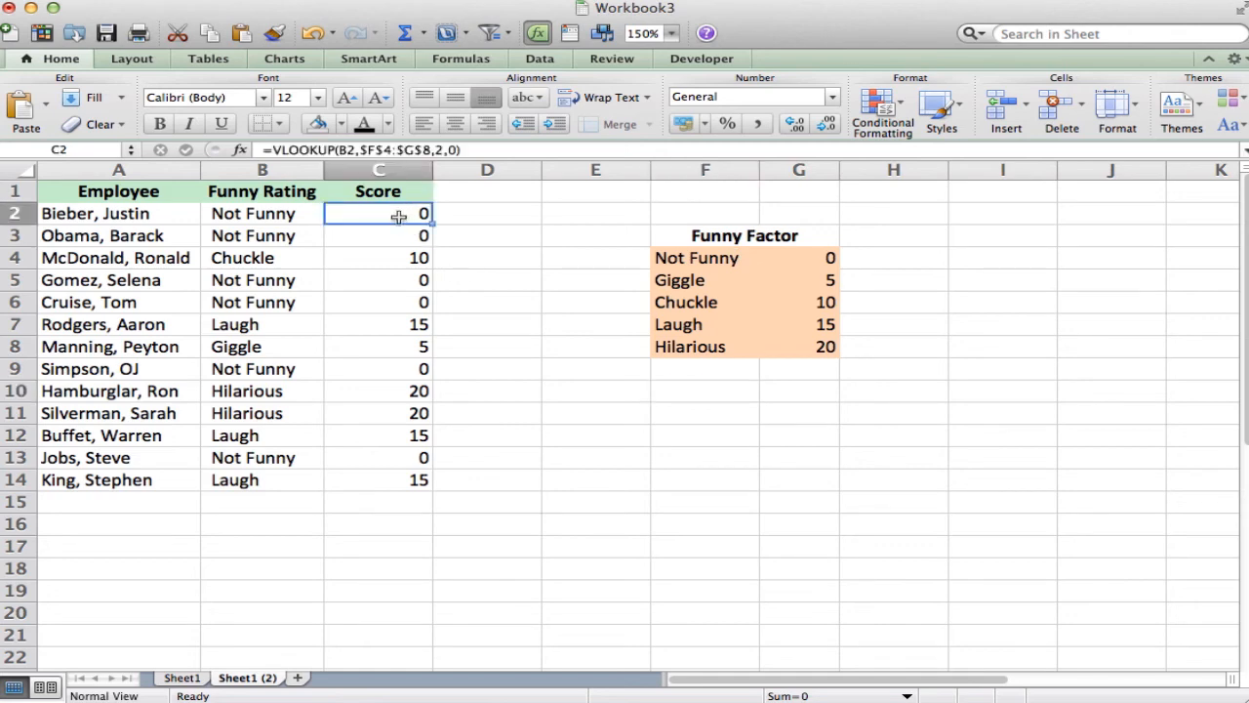
pyautogui.doubleClick(398, 216)
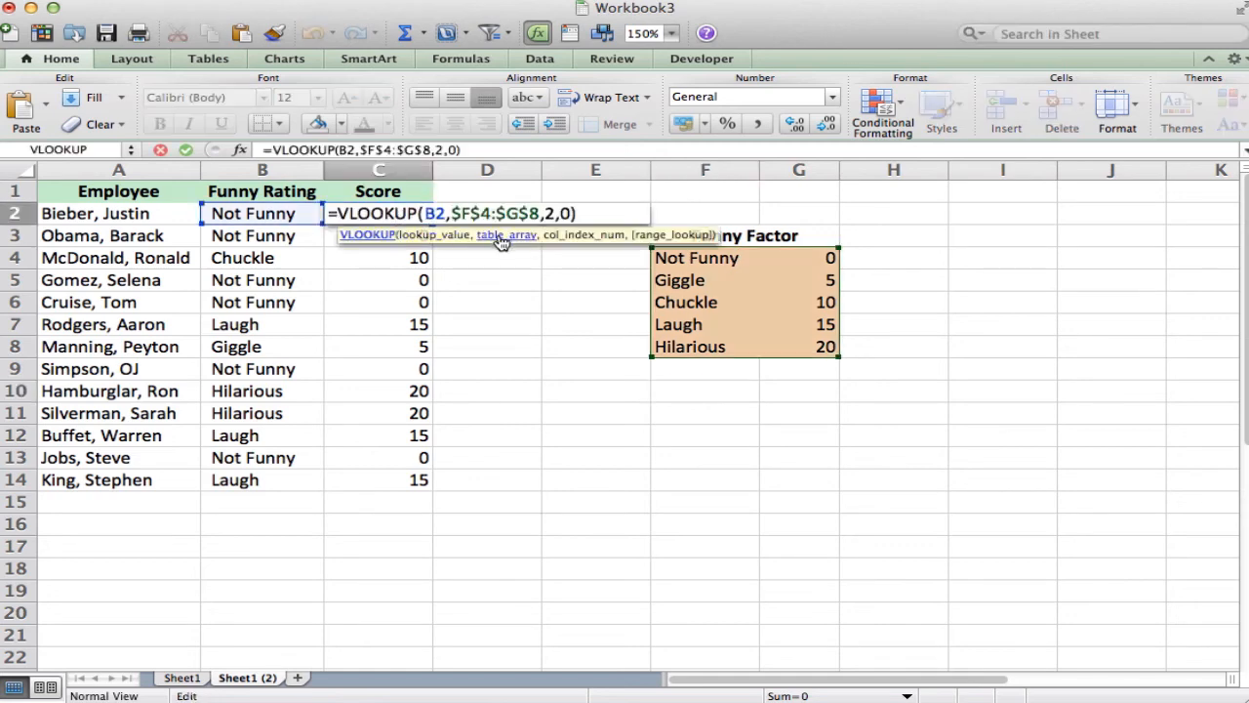
pyautogui.click(500, 238)
pyautogui.write('FunnyFac')
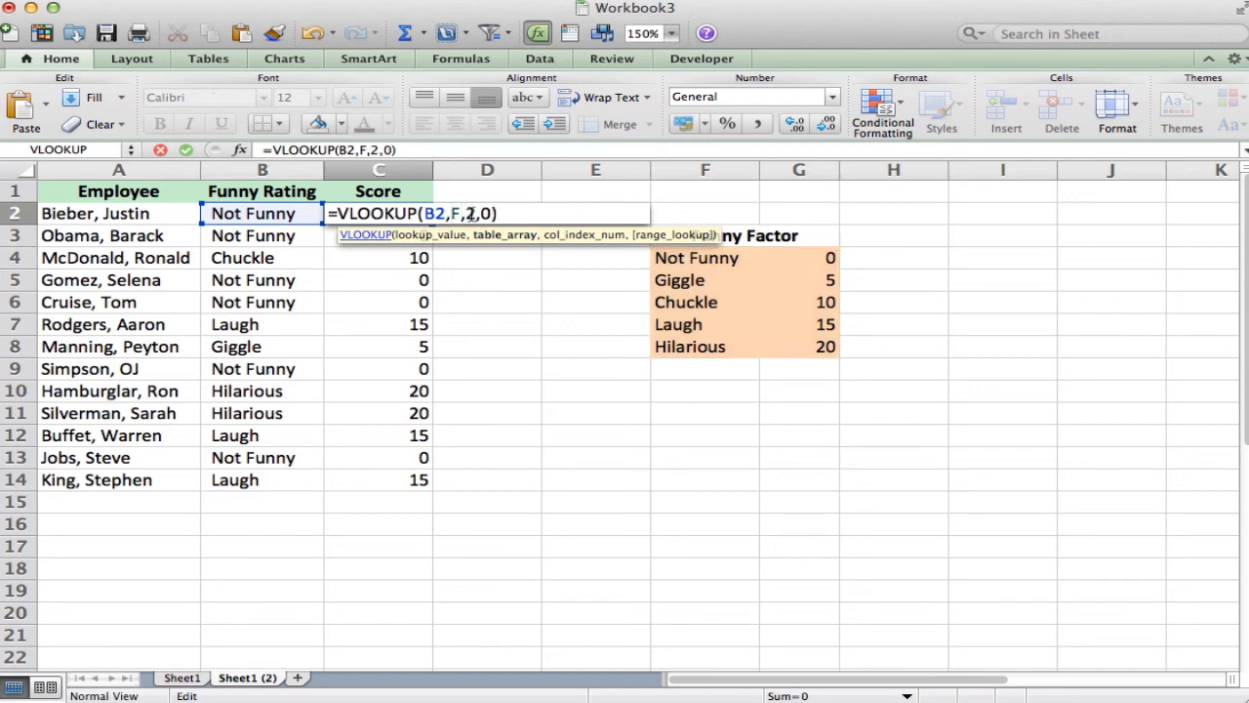
pyautogui.write('tor')
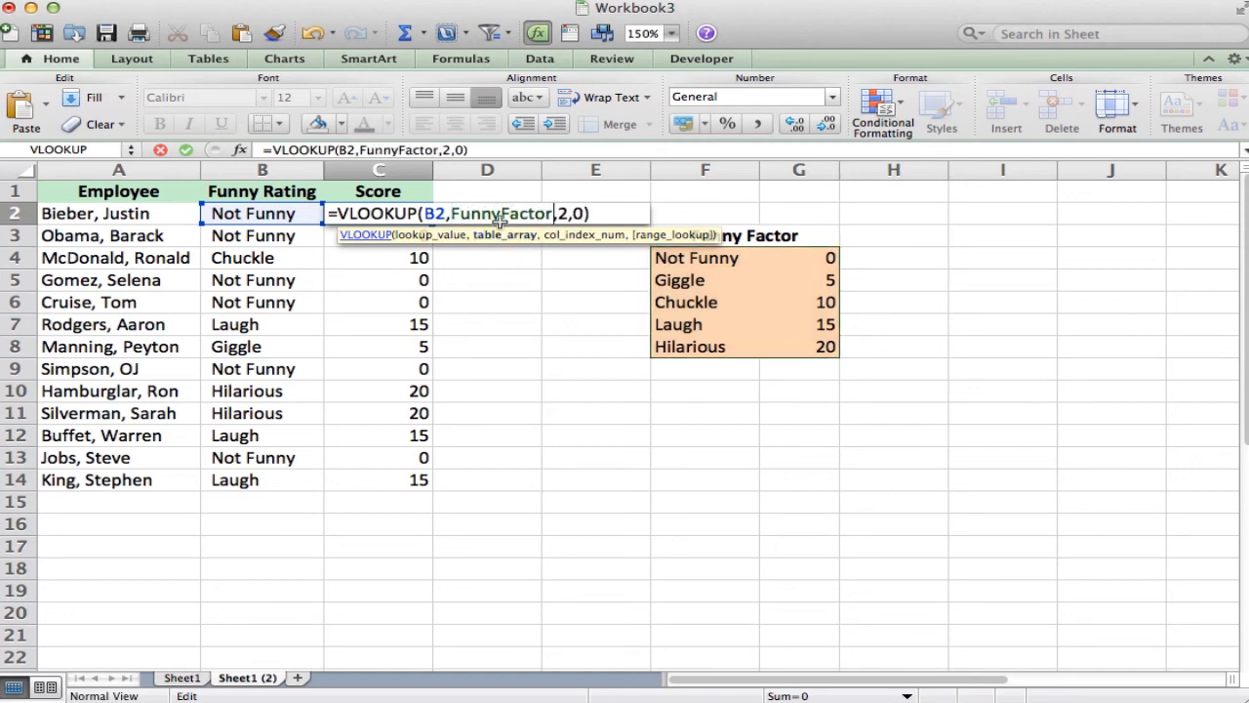
pyautogui.press('BackSpace')
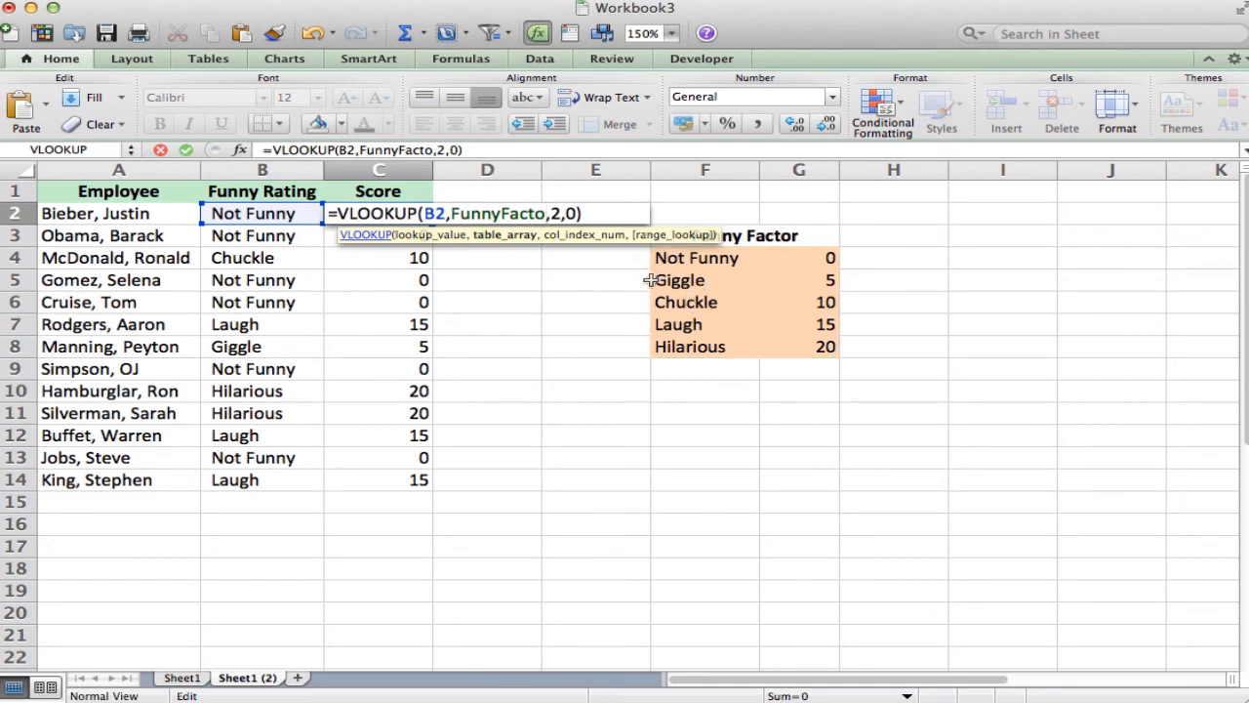
pyautogui.write('r')
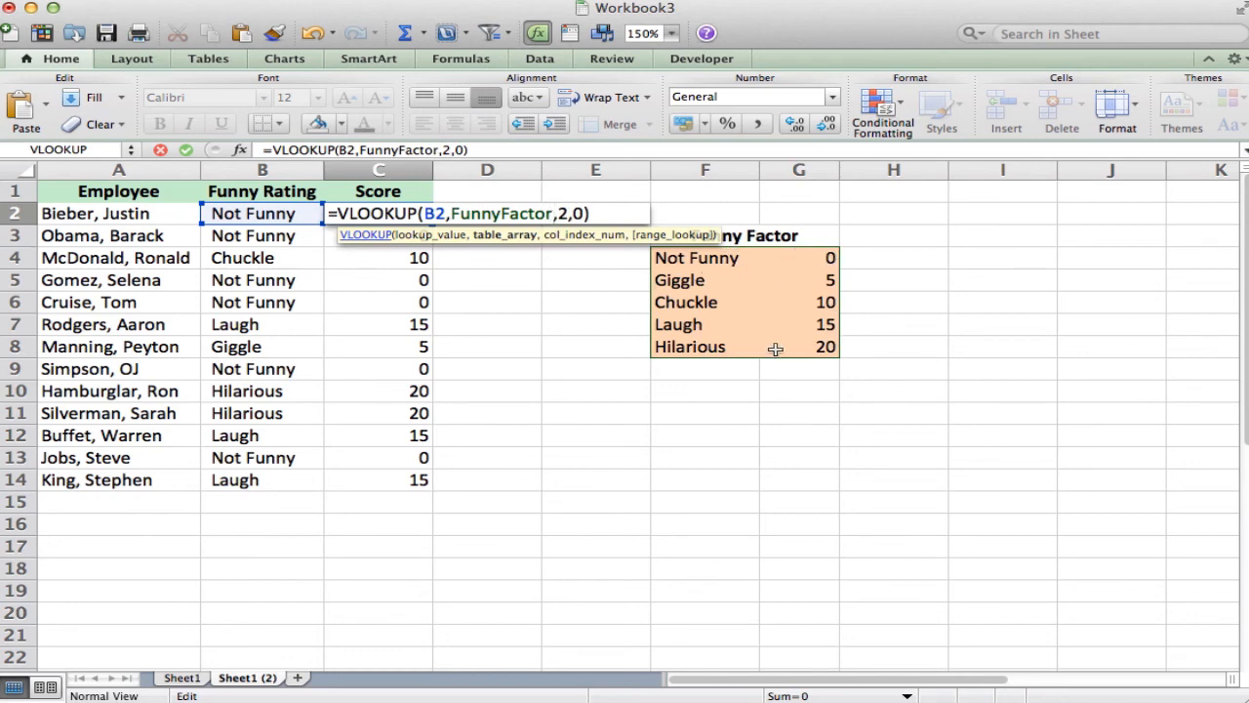
pyautogui.press('Return')
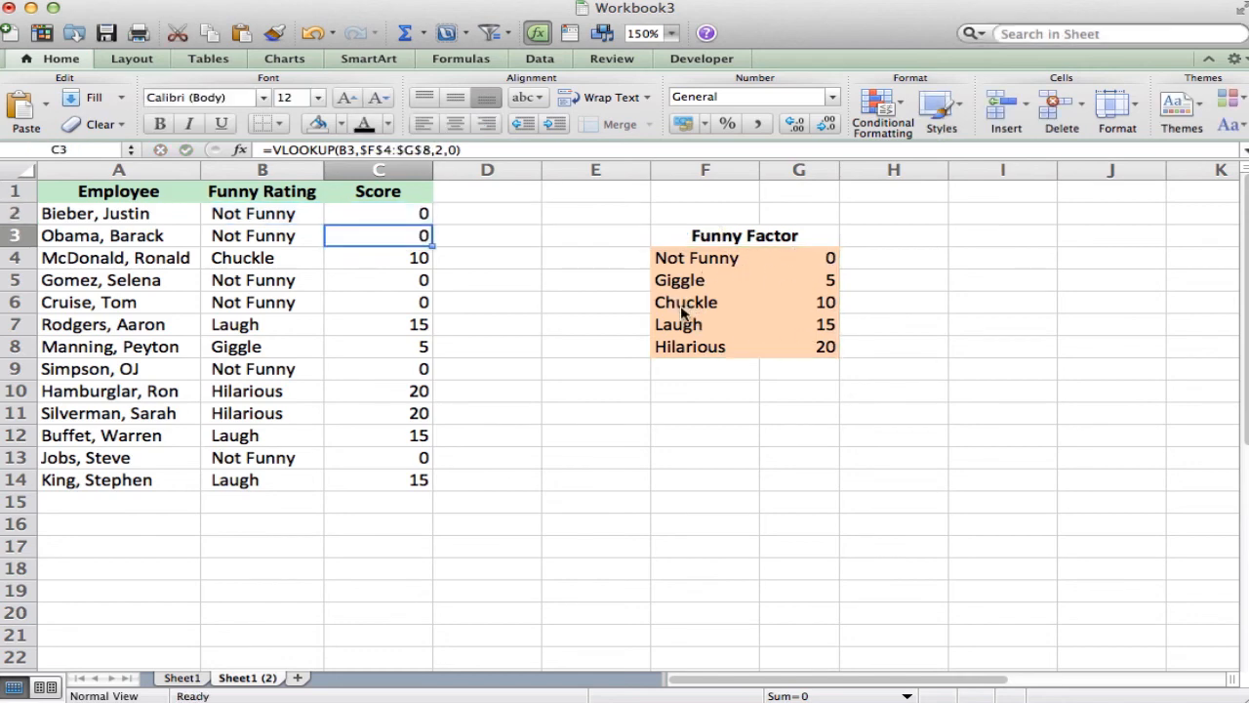
# - Fill the updated VLOOKUP formula from C2 down the Score column to C14
pyautogui.click(387, 212)
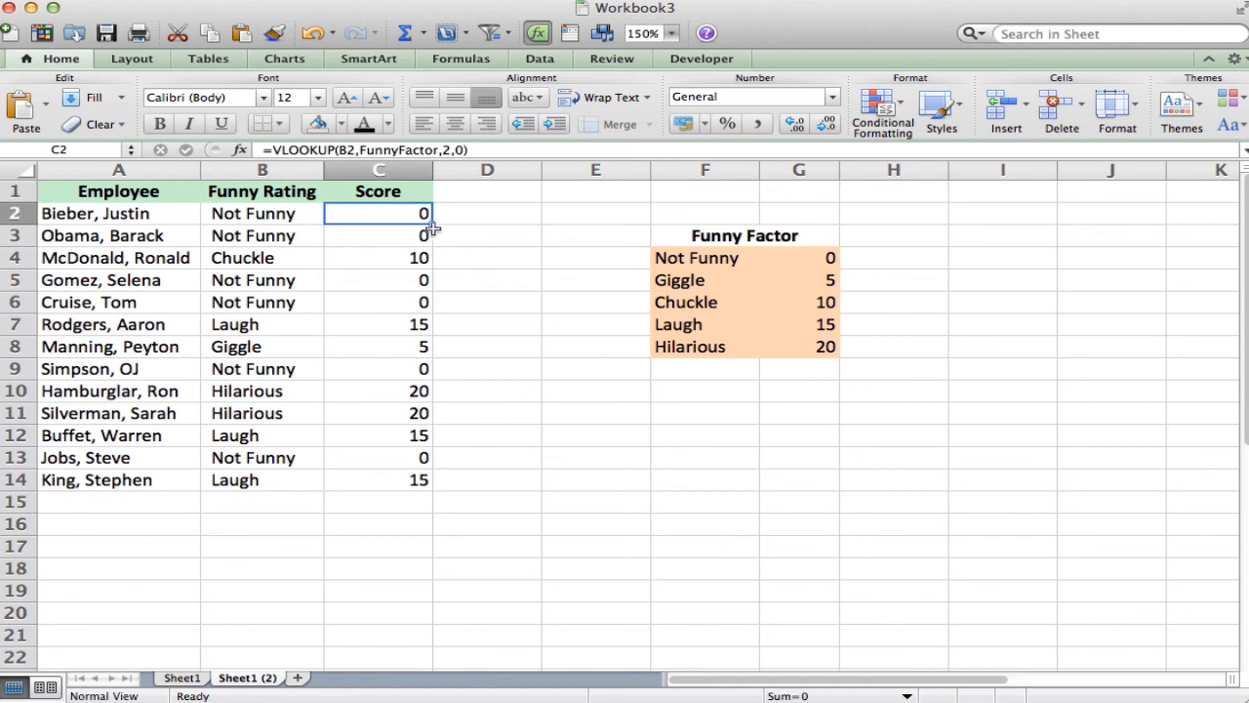
pyautogui.moveTo(431, 224); pyautogui.dragTo(427, 482)
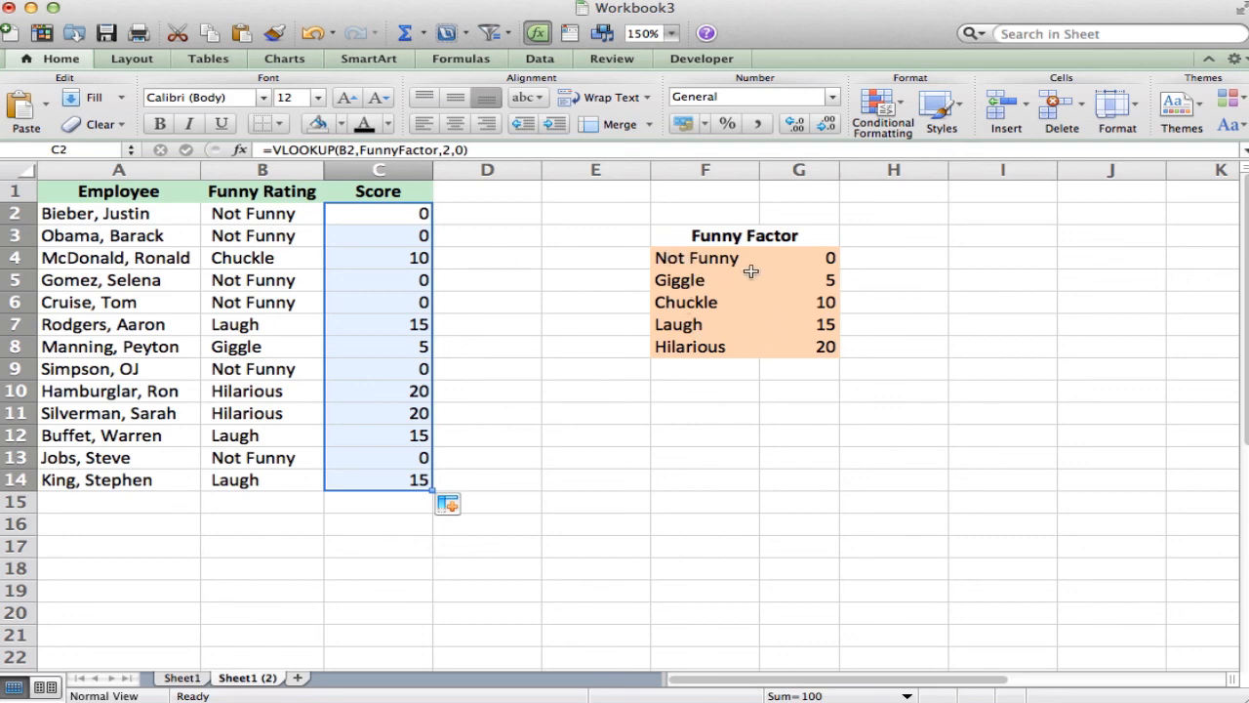
pyautogui.click(480, 285)
# - Check the Score formulas in C4, C7 and C10, highlighting the table array argument in C10
pyautogui.click(417, 259)
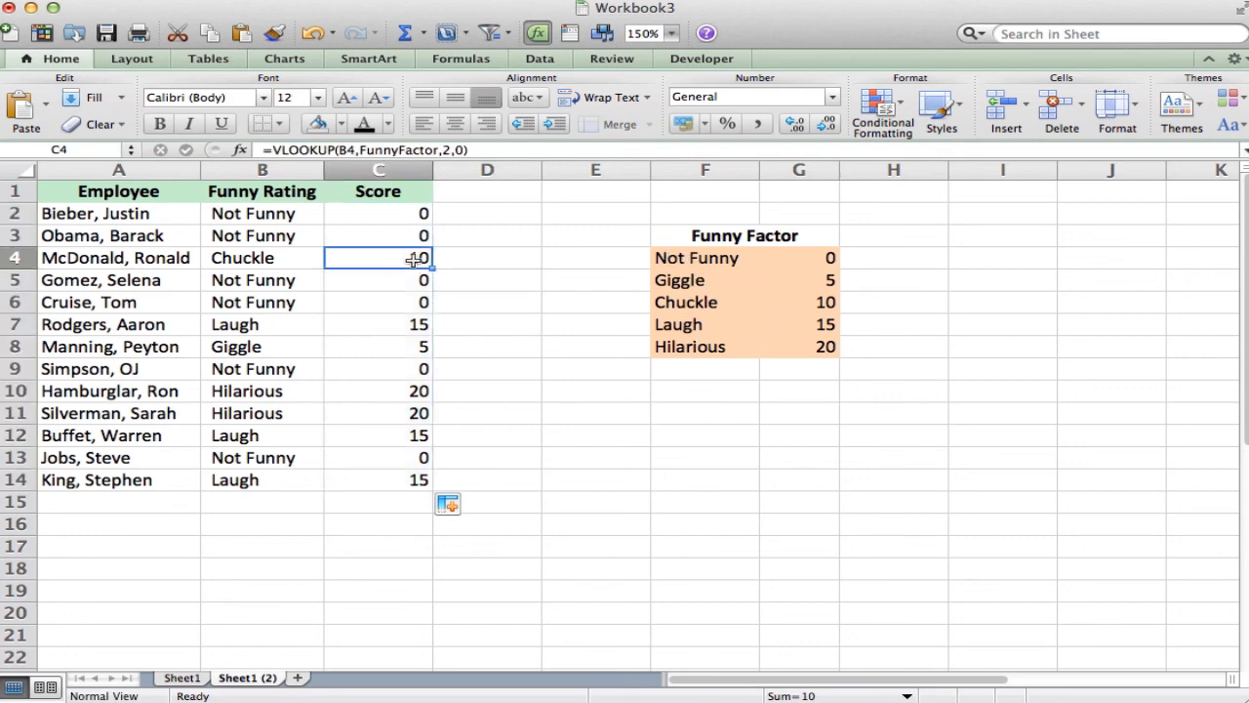
pyautogui.click(398, 324)
pyautogui.click(390, 392)
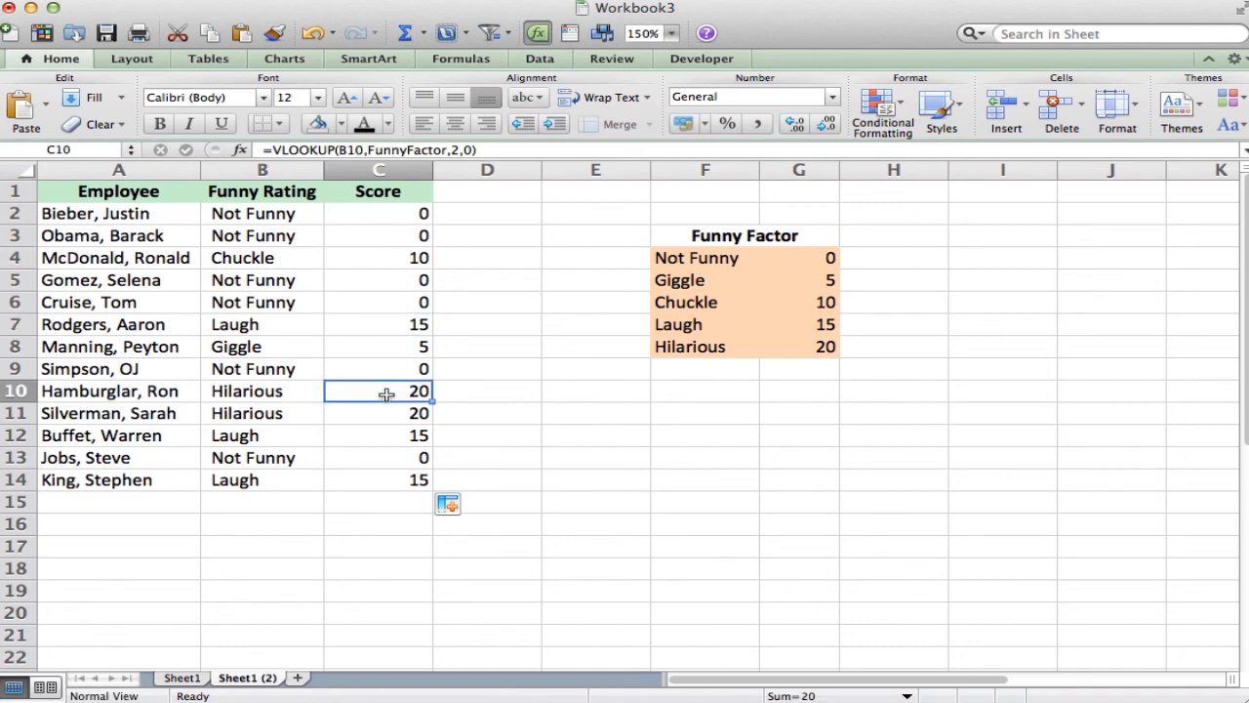
pyautogui.doubleClick(377, 393)
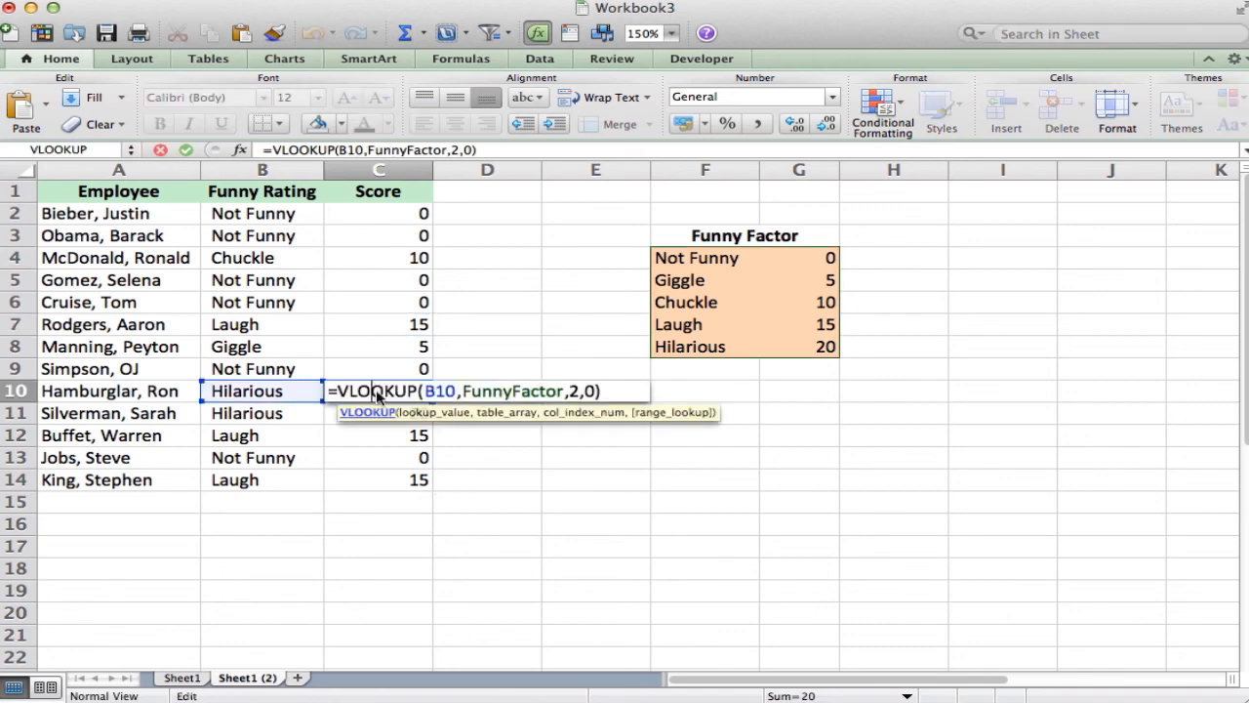
pyautogui.doubleClick(496, 393)
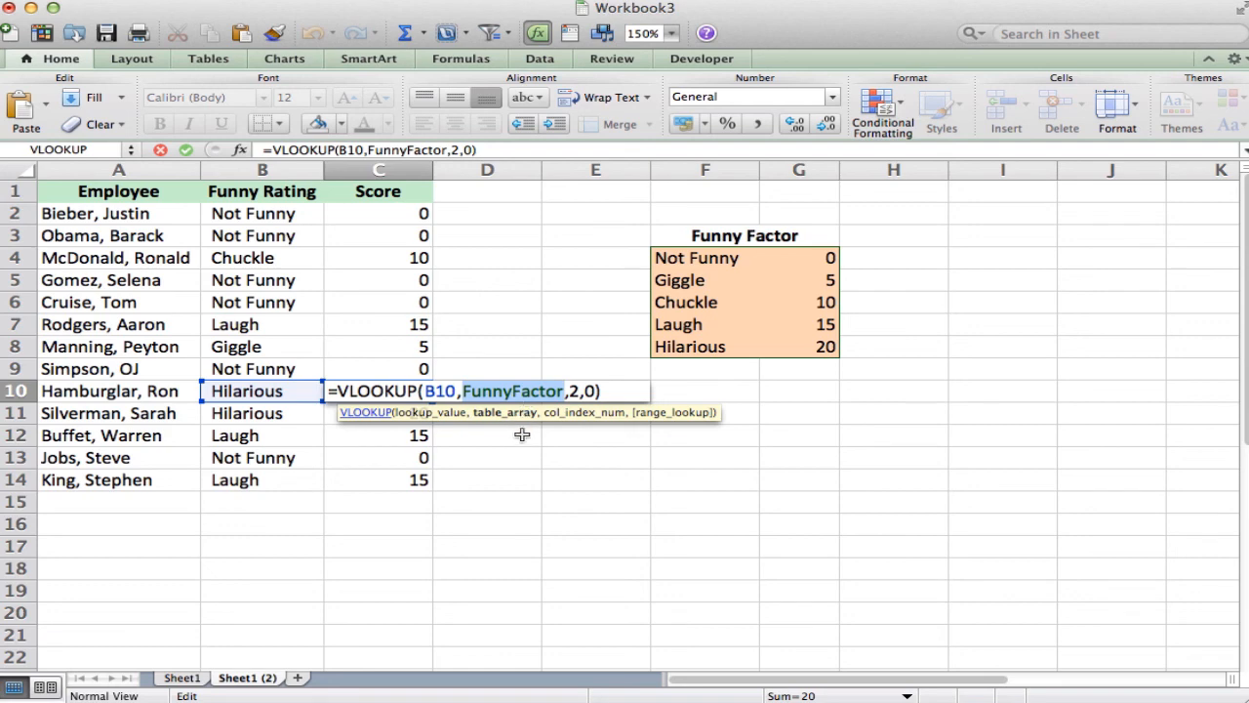
pyautogui.press('Return')
pyautogui.click(424, 518)
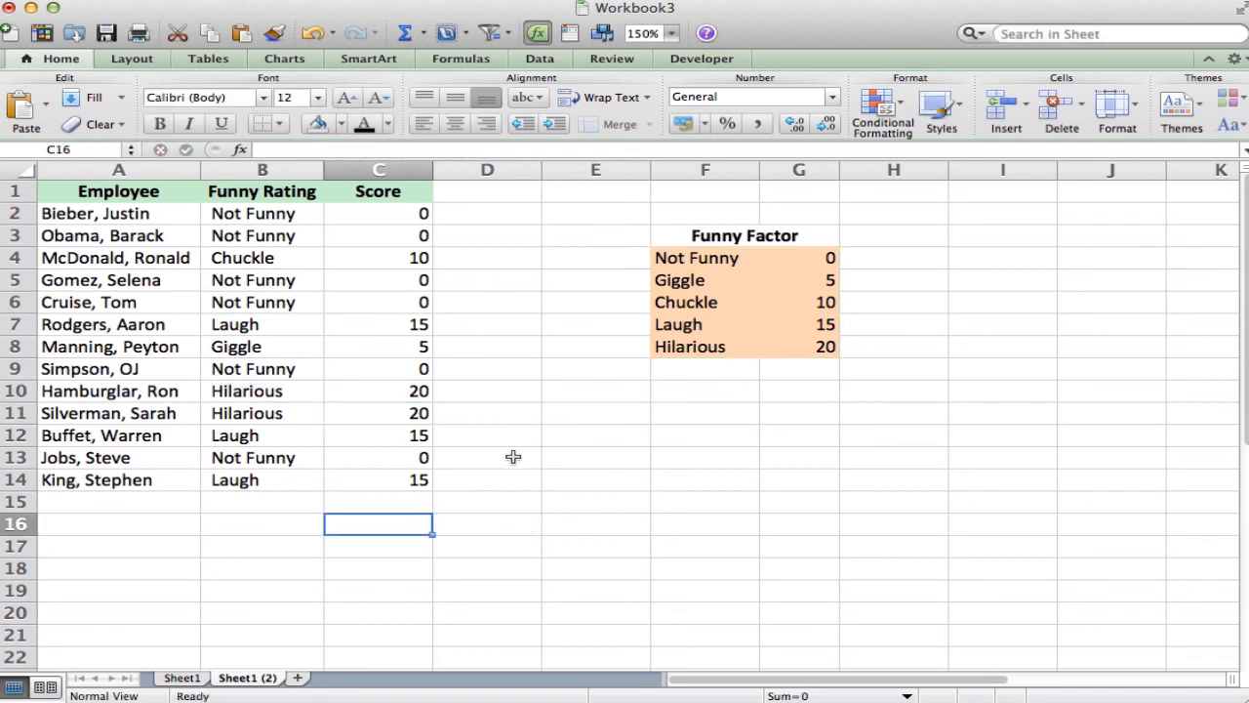